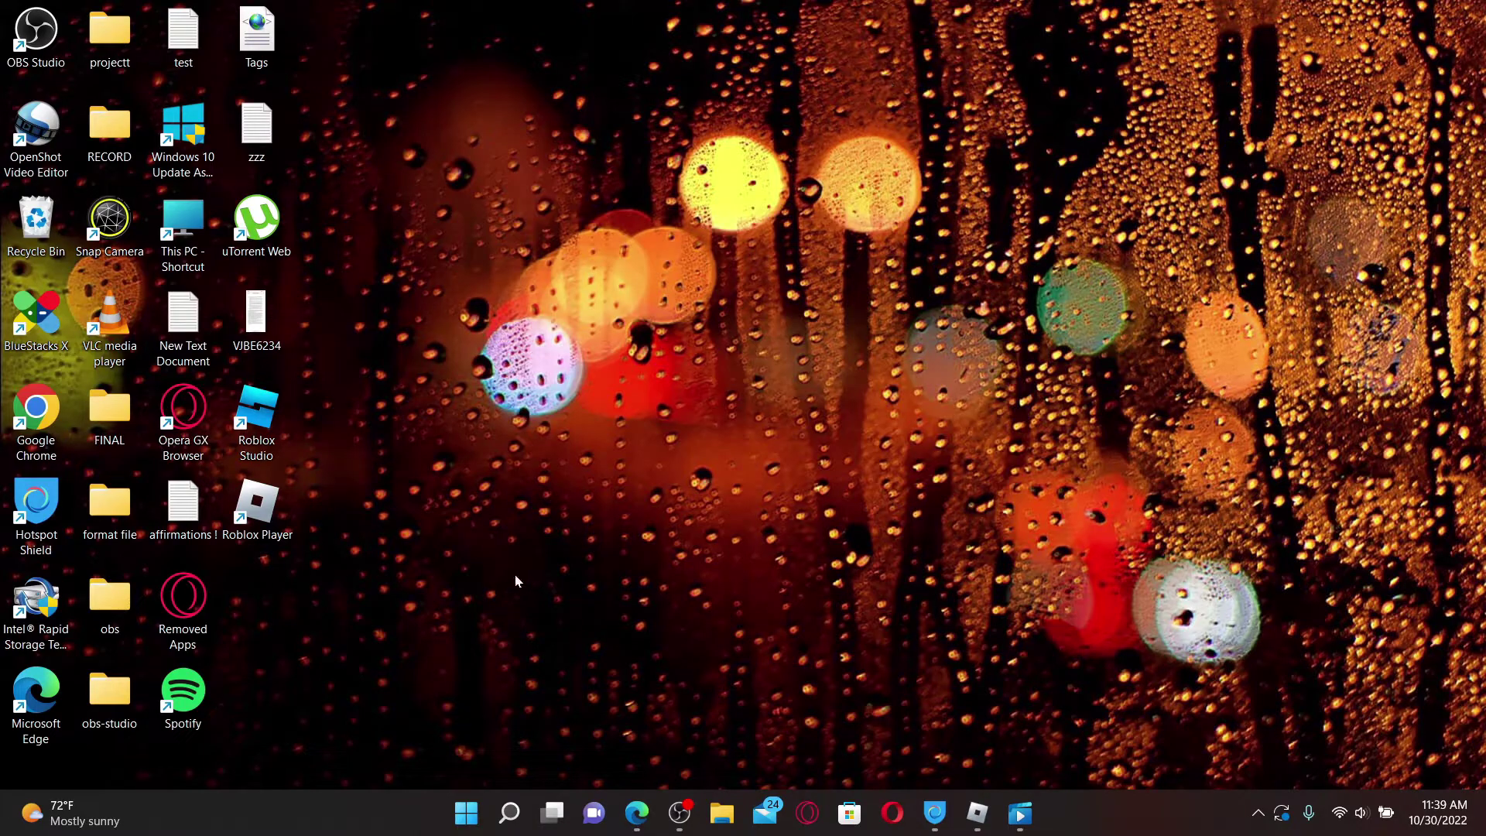
- Load weverse.io in Microsoft Edge and close its cookie consent banner
{"action": "left_click", "coordinate": [637, 811]}
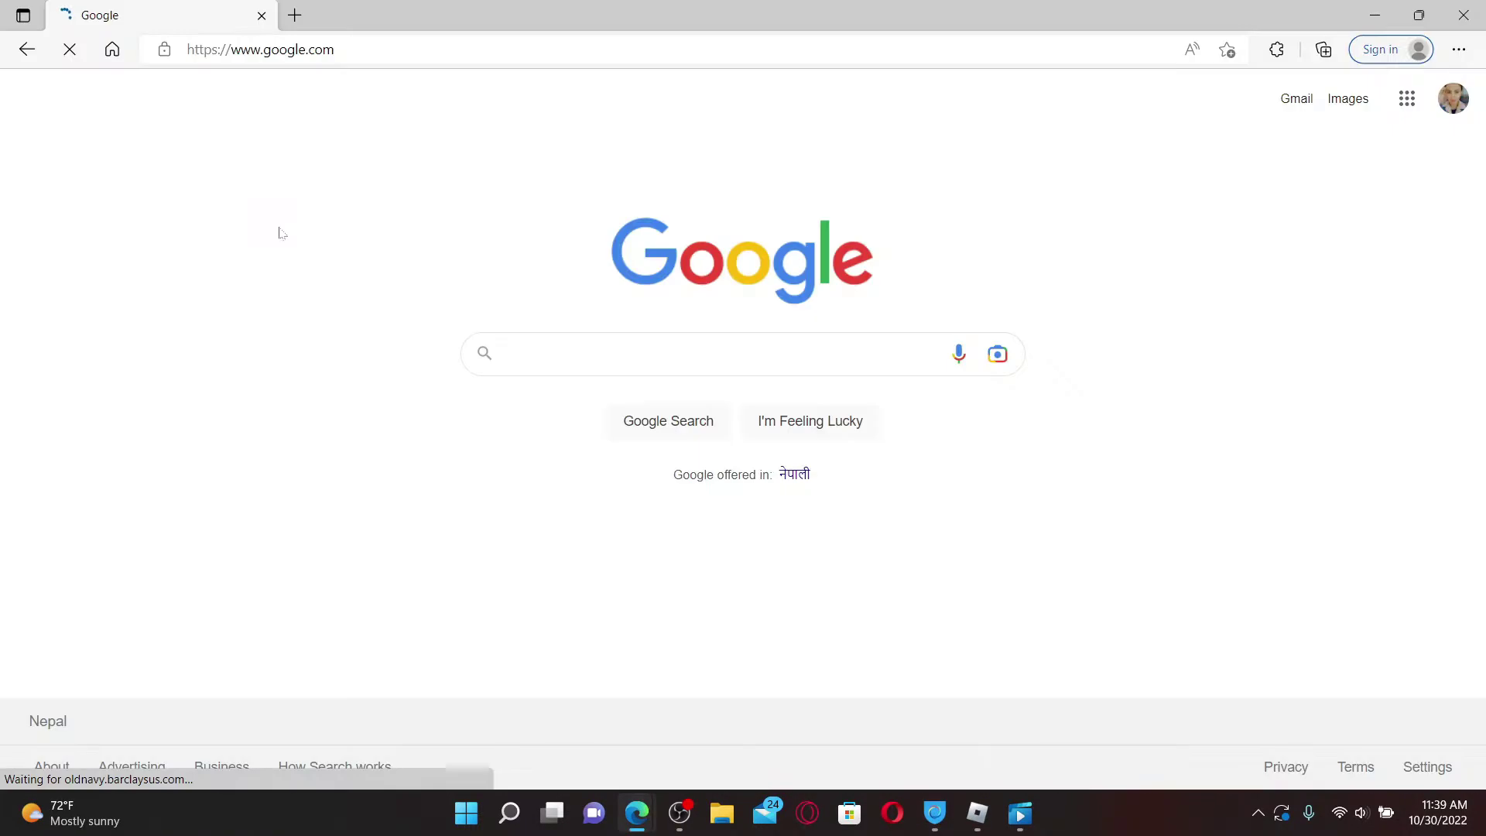
{"action": "key", "text": "ctrl+l"}
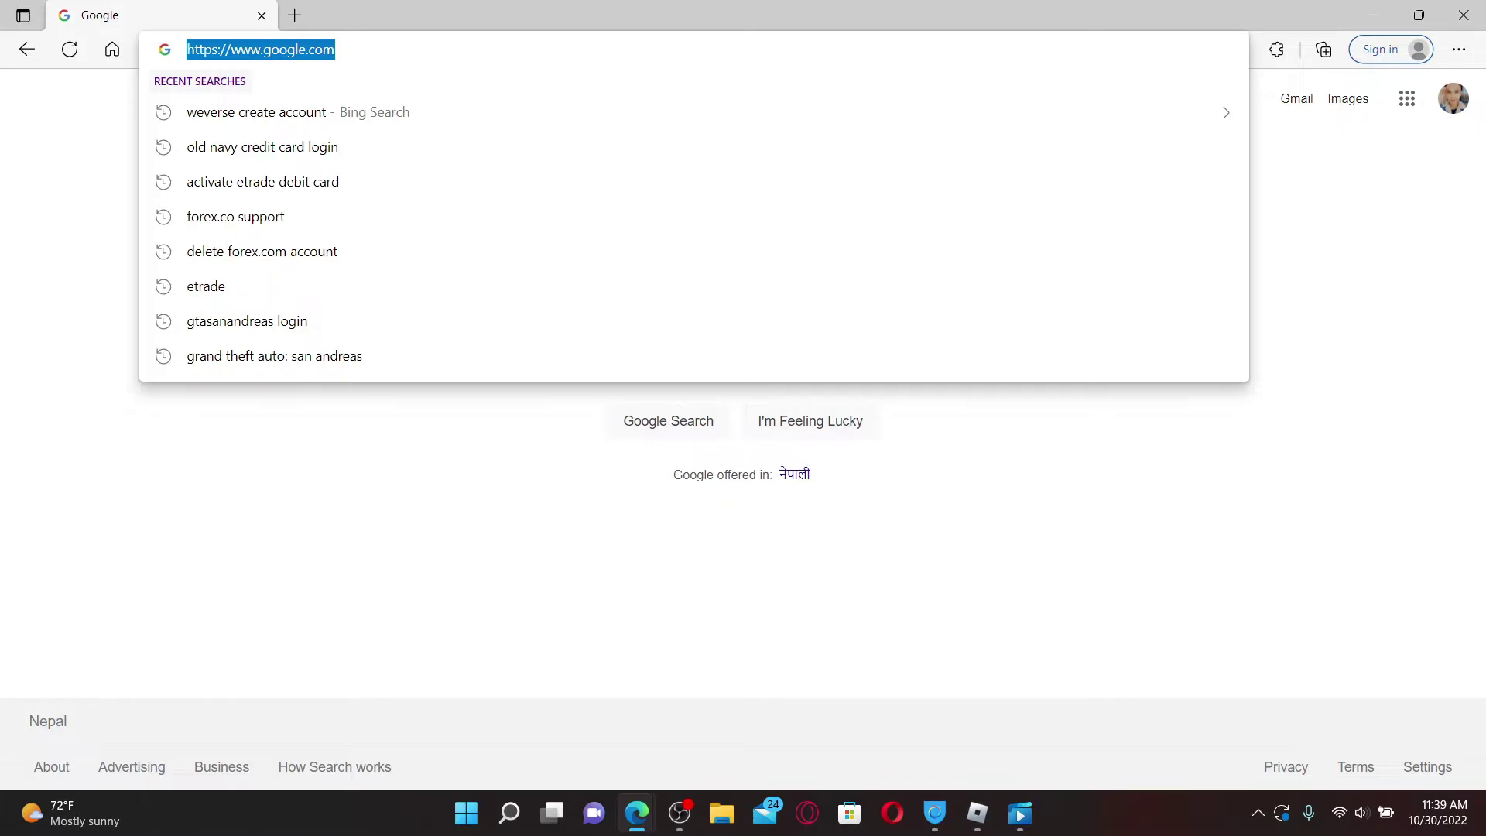
{"action": "key", "text": "BackSpace"}
{"action": "type", "text": "wever"}
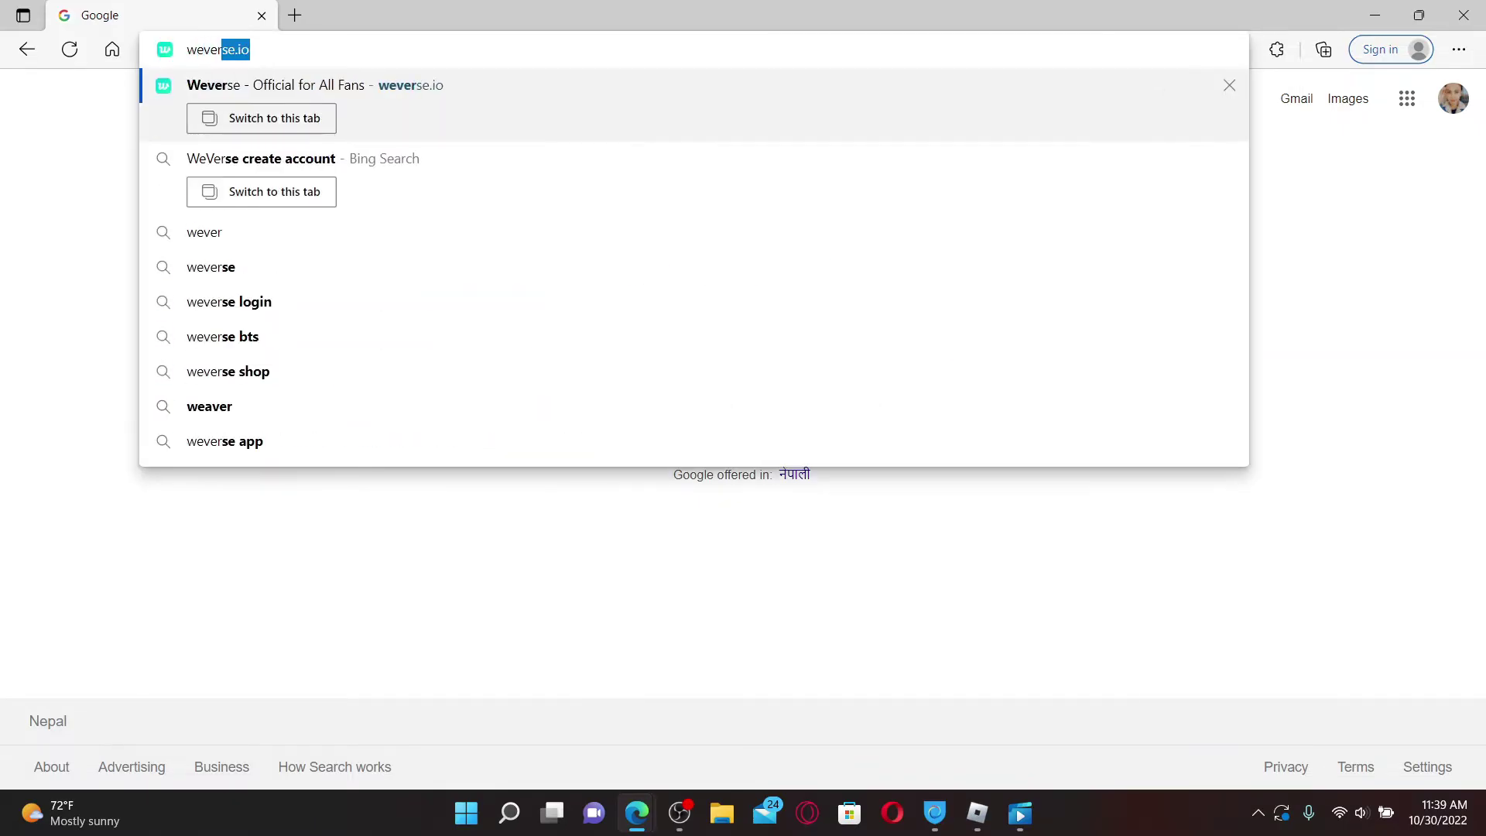
{"action": "type", "text": "se.io"}
{"action": "key", "text": "Return"}
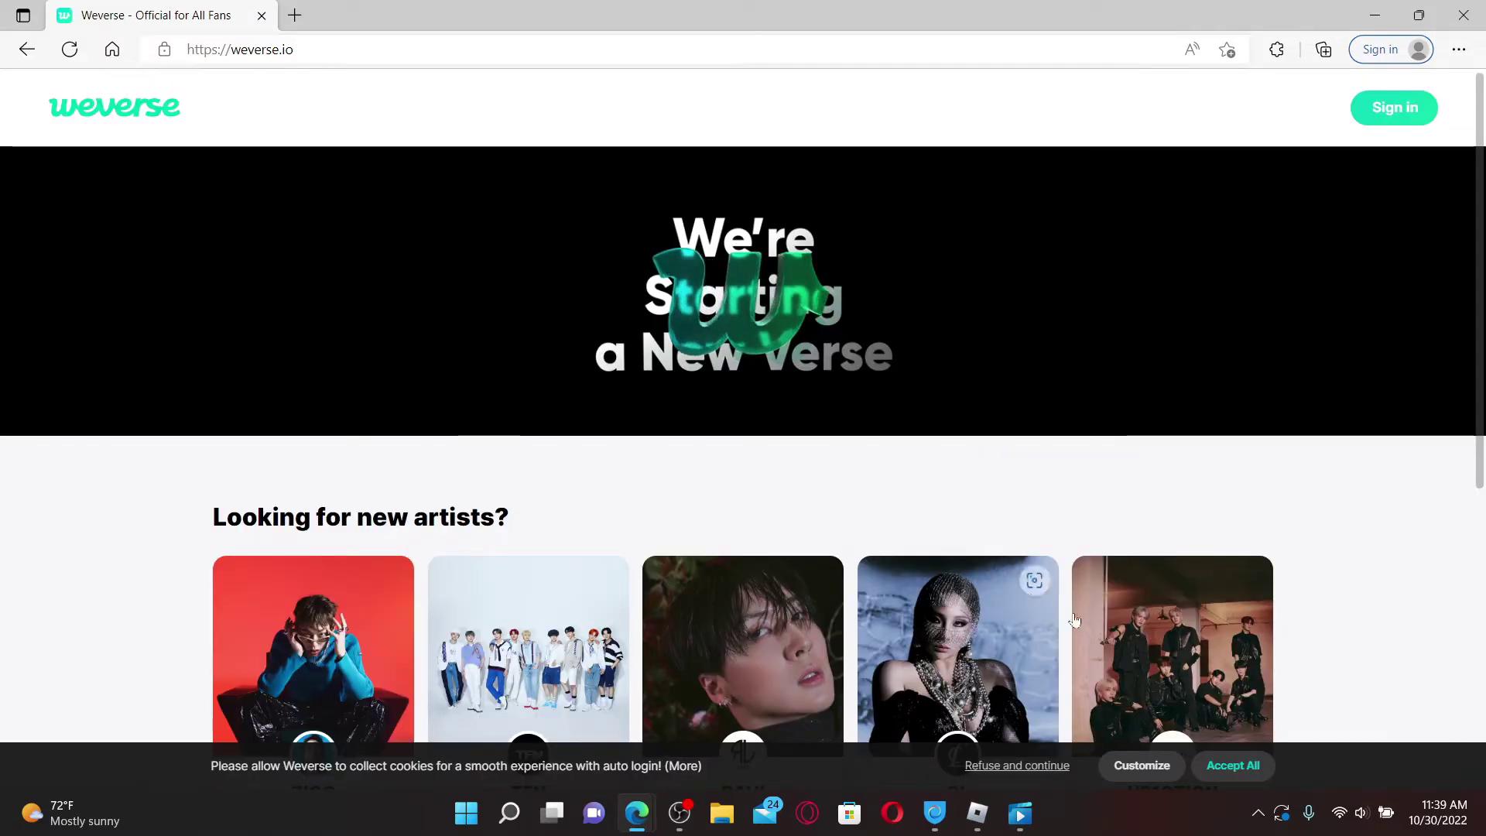
{"action": "left_click", "coordinate": [1017, 766]}
{"action": "mouse_move", "coordinate": [743, 656]}
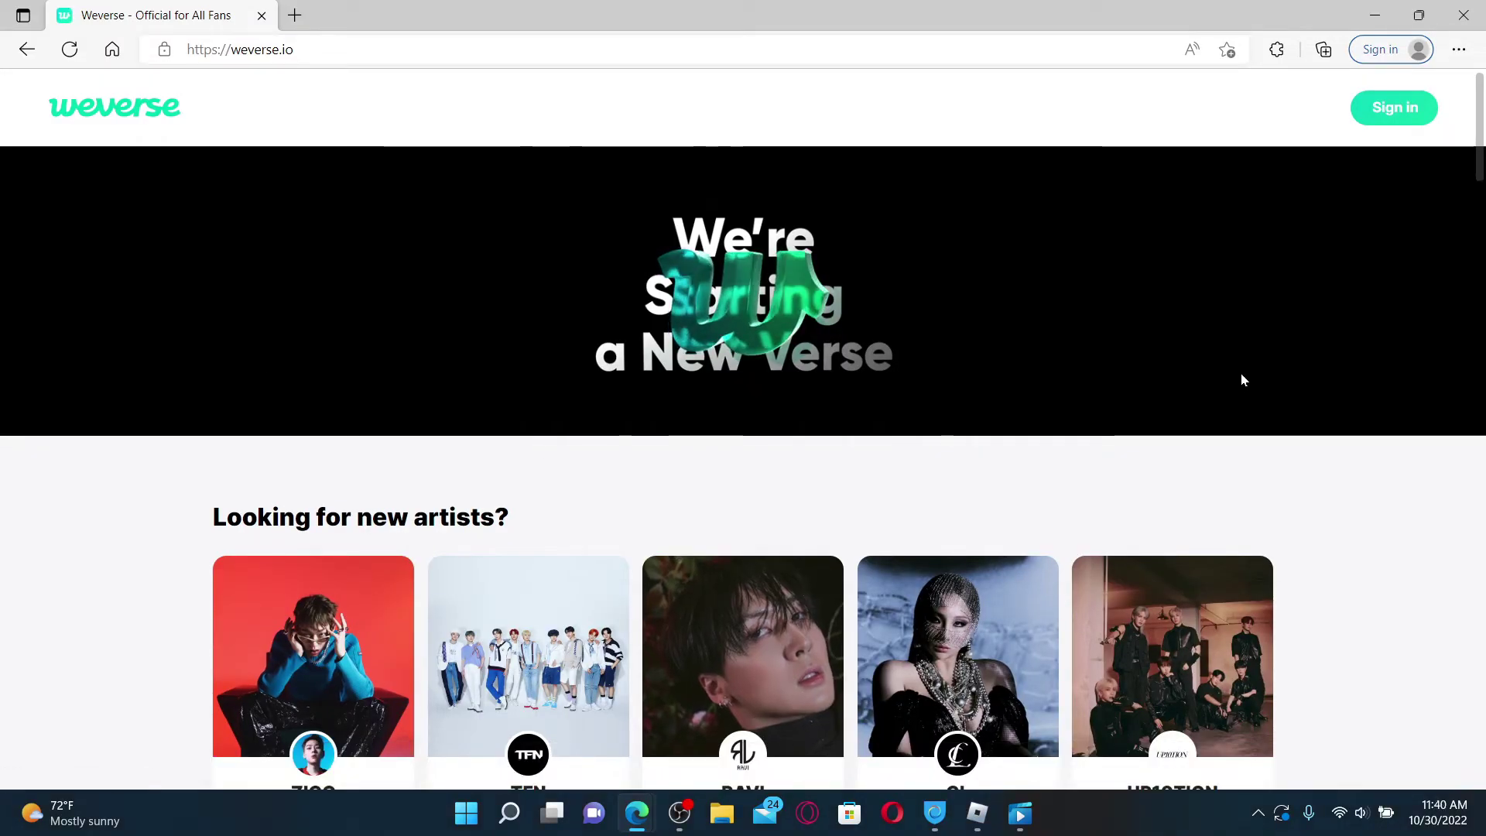
{"action": "left_click", "coordinate": [1371, 121]}
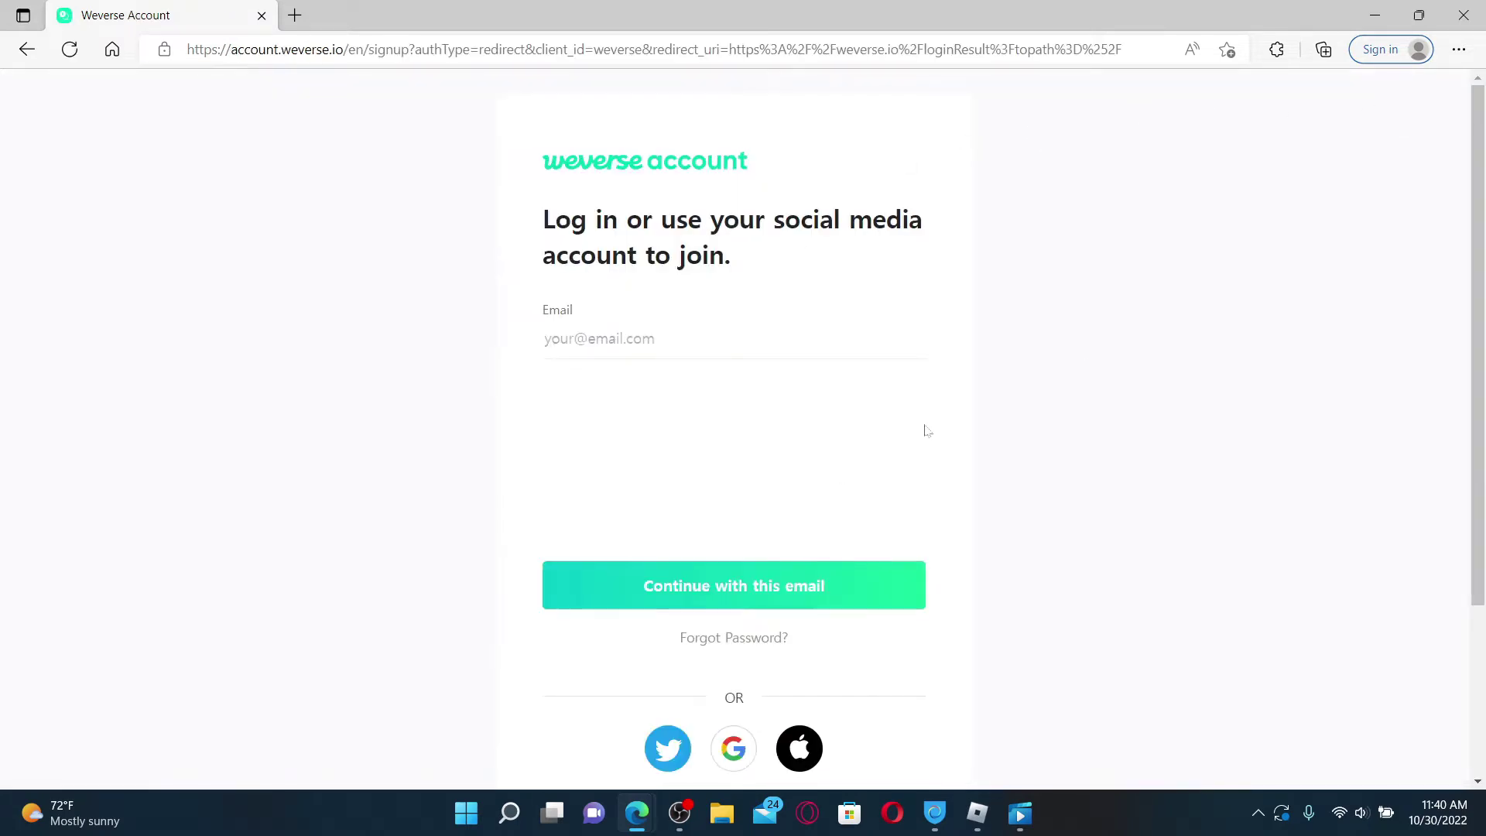
{"action": "scroll", "coordinate": [931, 425], "scroll_direction": "down", "scroll_amount": 2}
{"action": "scroll", "coordinate": [931, 426], "scroll_direction": "up", "scroll_amount": 2}
{"action": "left_click", "coordinate": [657, 341]}
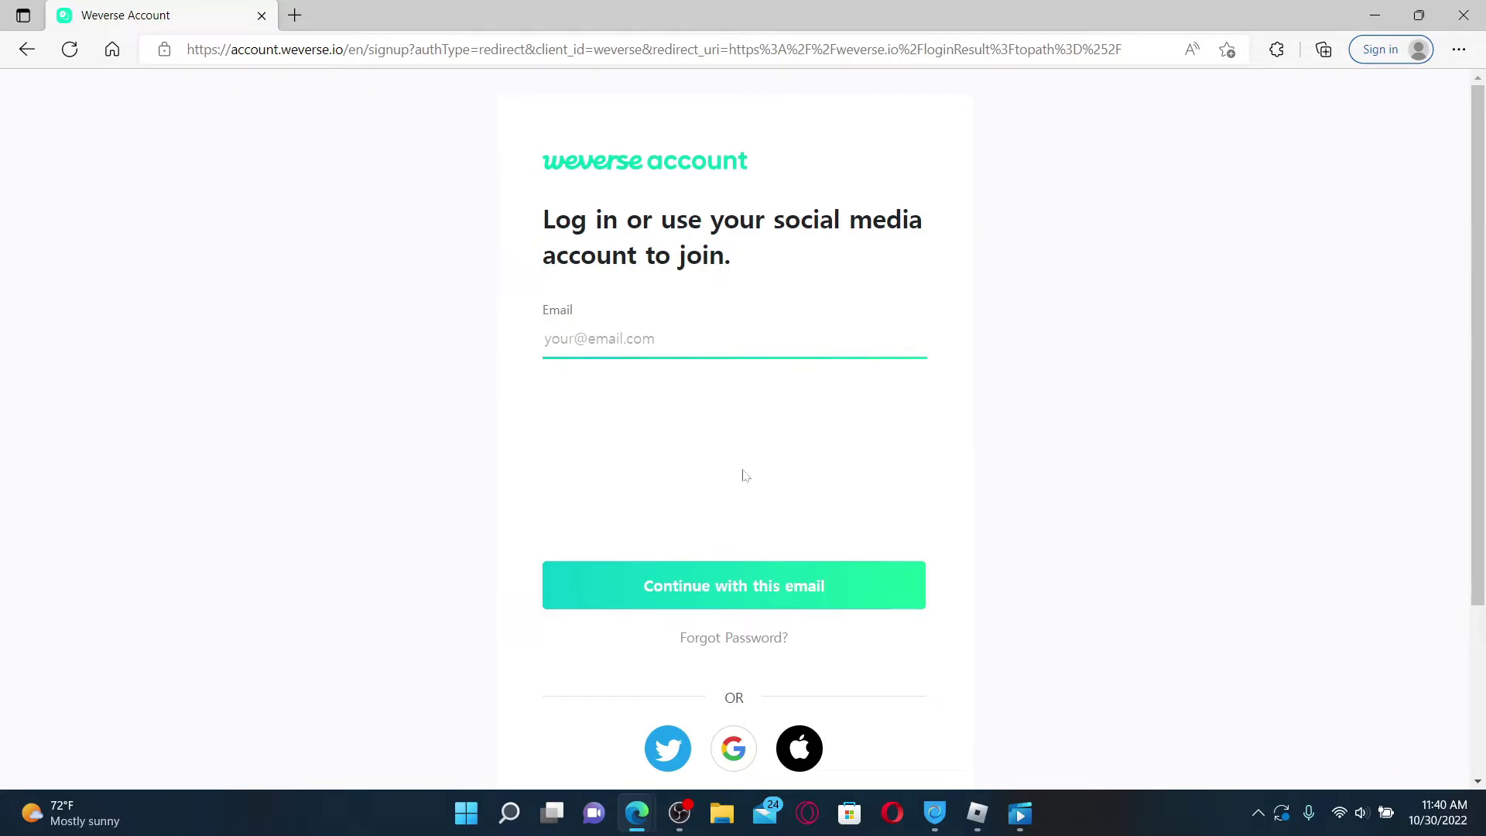
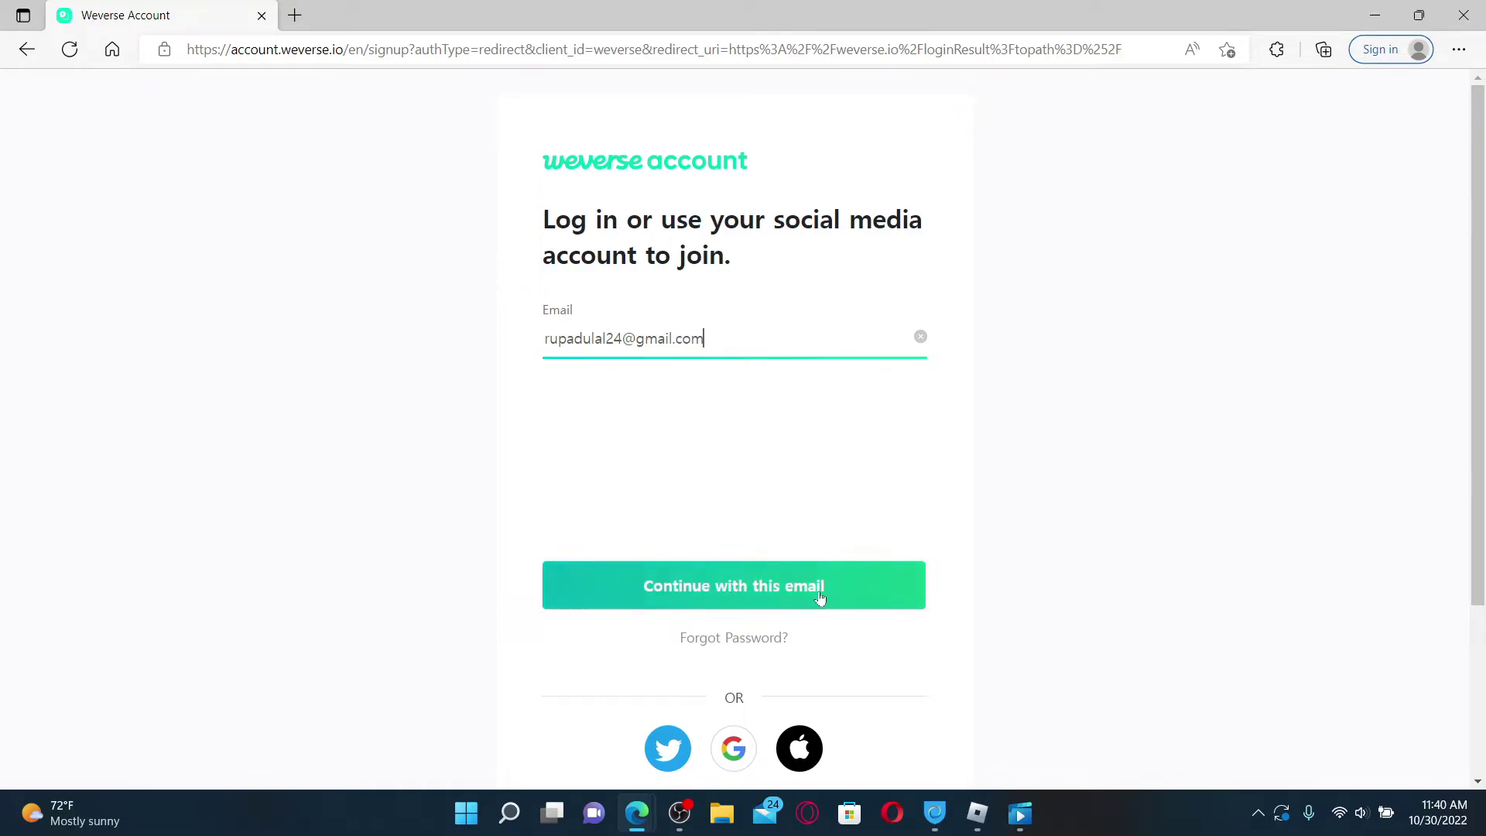
{"action": "scroll", "coordinate": [820, 598], "scroll_direction": "down", "scroll_amount": 2}
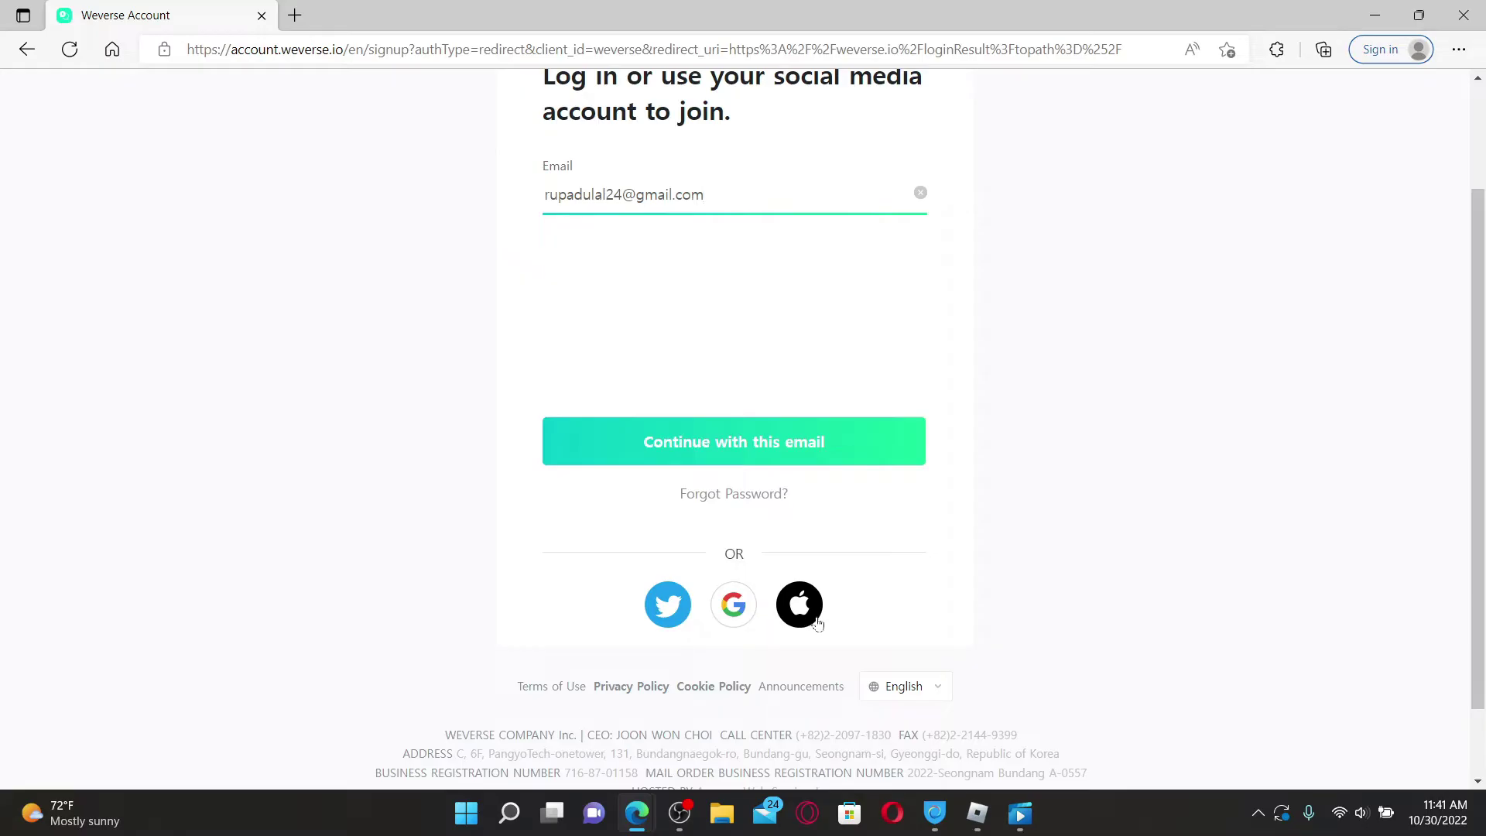
{"action": "scroll", "coordinate": [945, 554], "scroll_direction": "up", "scroll_amount": 2}
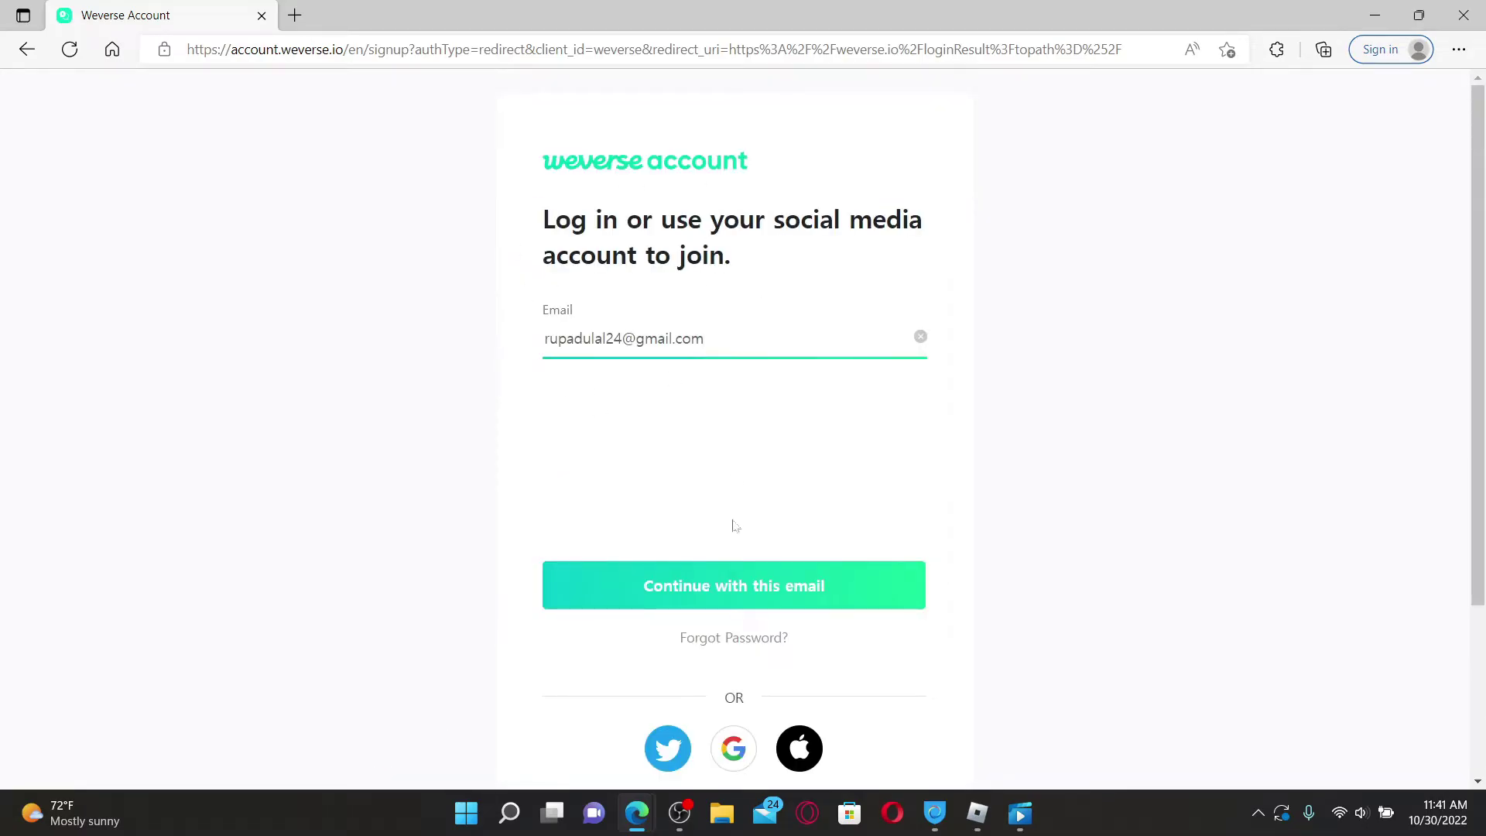
- Continue with that email and choose Join now to create a new account
{"action": "left_click", "coordinate": [795, 592]}
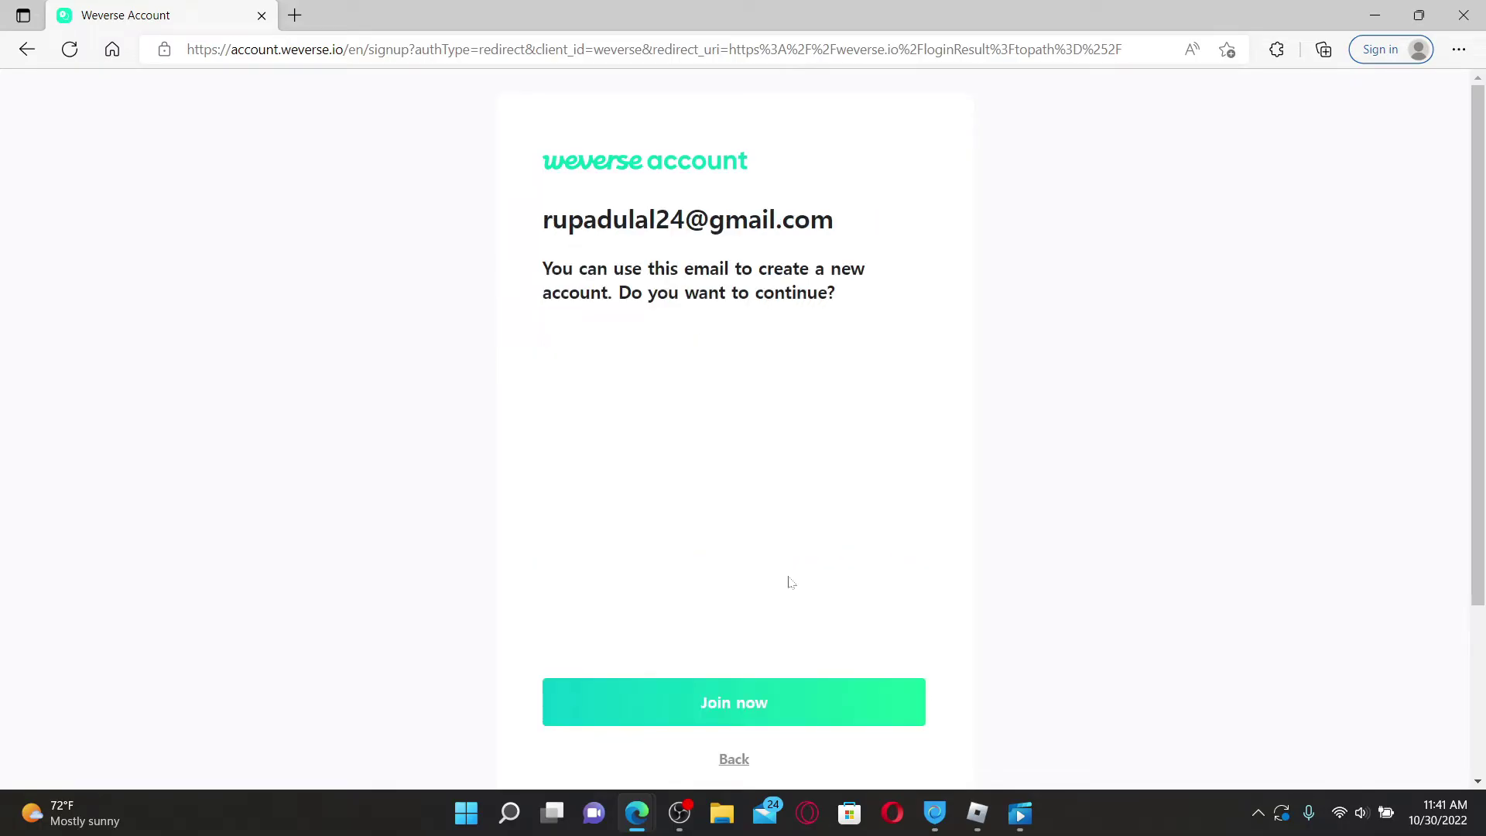
{"action": "scroll", "coordinate": [793, 588], "scroll_direction": "down", "scroll_amount": 3}
{"action": "scroll", "coordinate": [813, 203], "scroll_direction": "up", "scroll_amount": 3}
{"action": "scroll", "coordinate": [769, 673], "scroll_direction": "down", "scroll_amount": 2}
{"action": "left_click", "coordinate": [781, 558]}
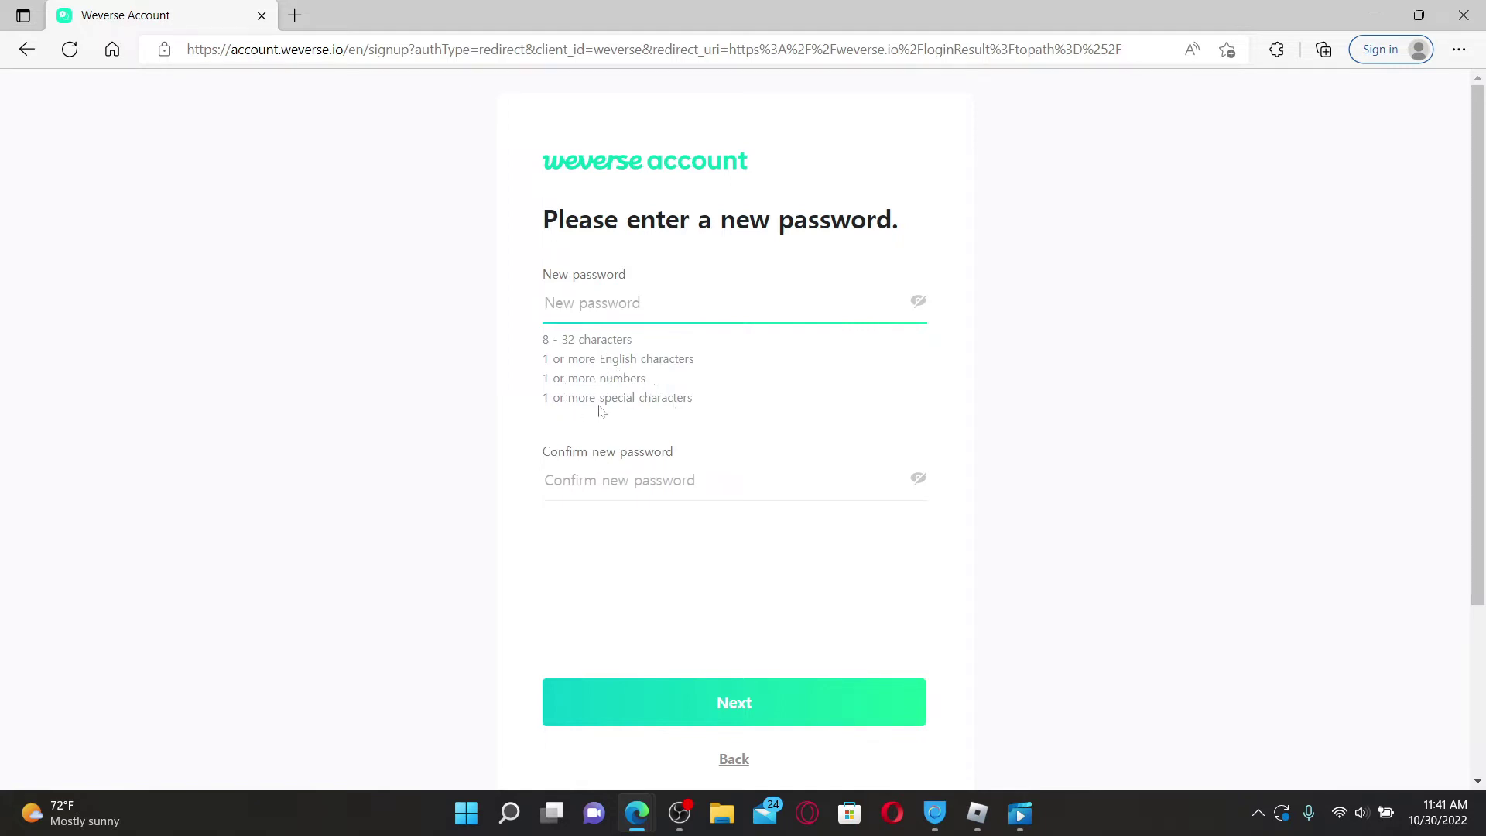
- Paste the new password into both the New and Confirm password fields
{"action": "key", "text": "ctrl+v"}
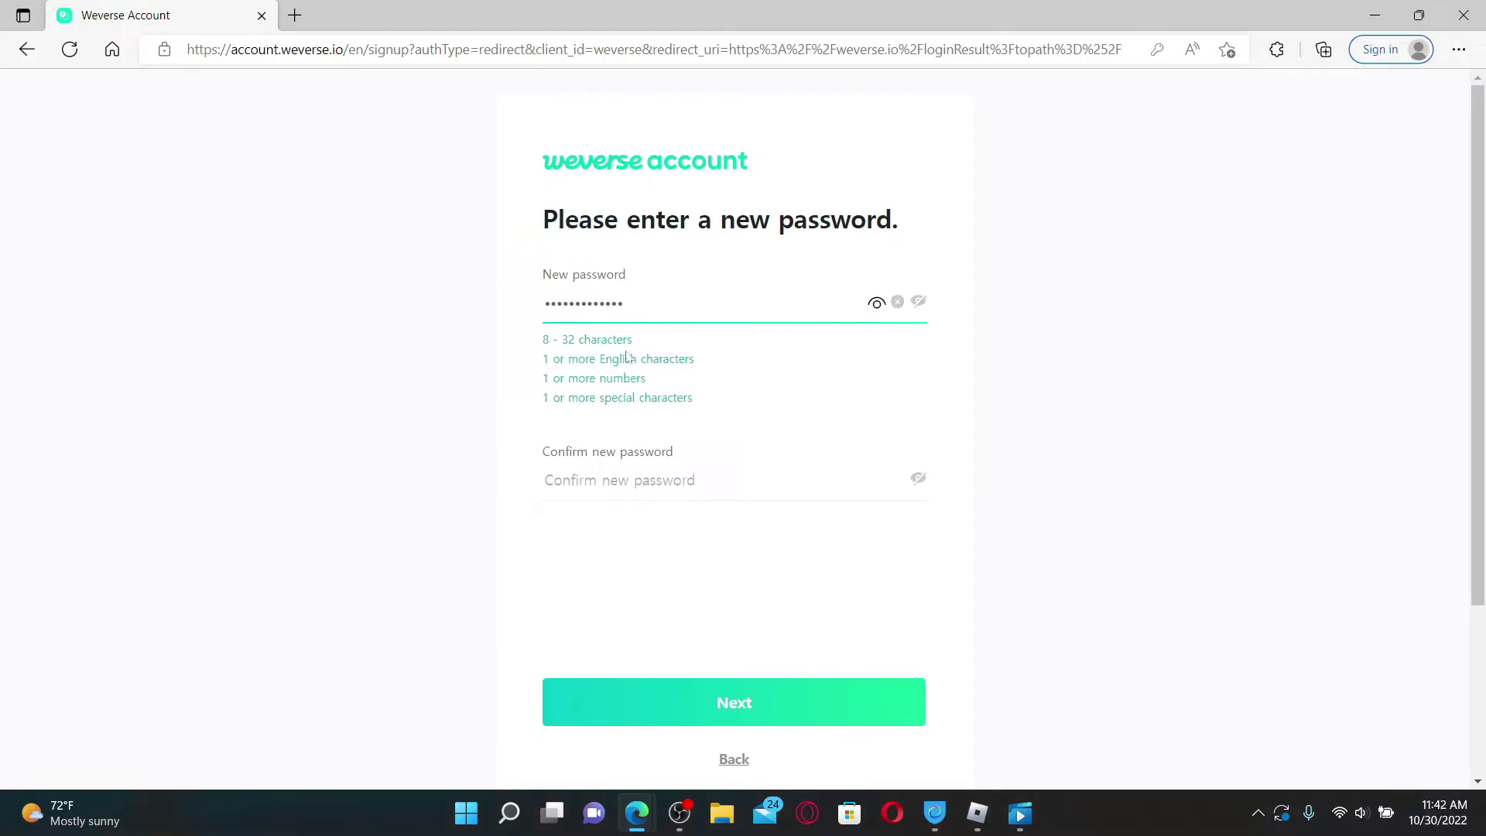
{"action": "key", "text": "Tab"}
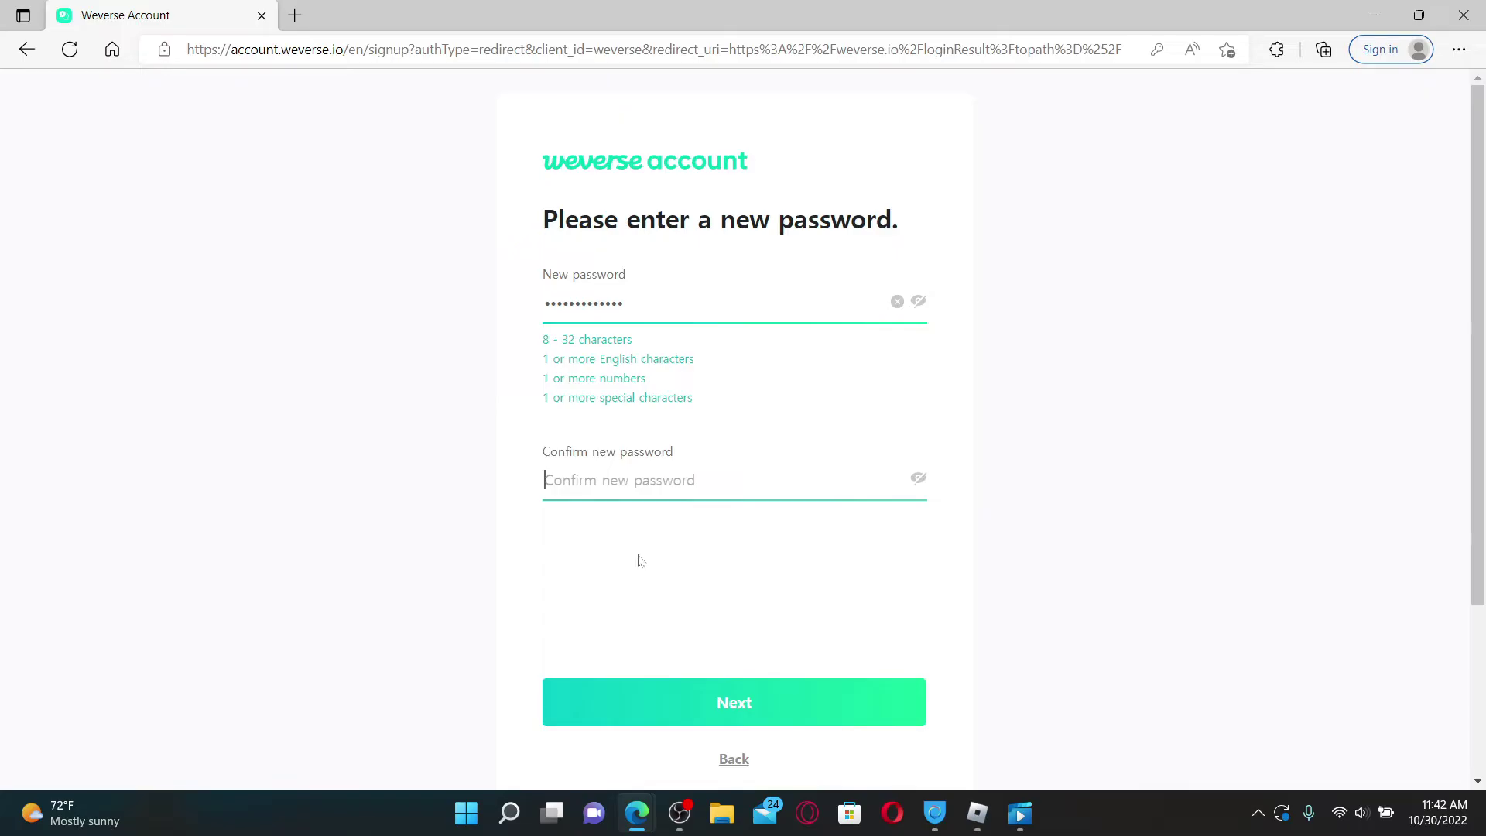
{"action": "key", "text": "ctrl+v"}
{"action": "scroll", "coordinate": [877, 619], "scroll_direction": "down", "scroll_amount": 2}
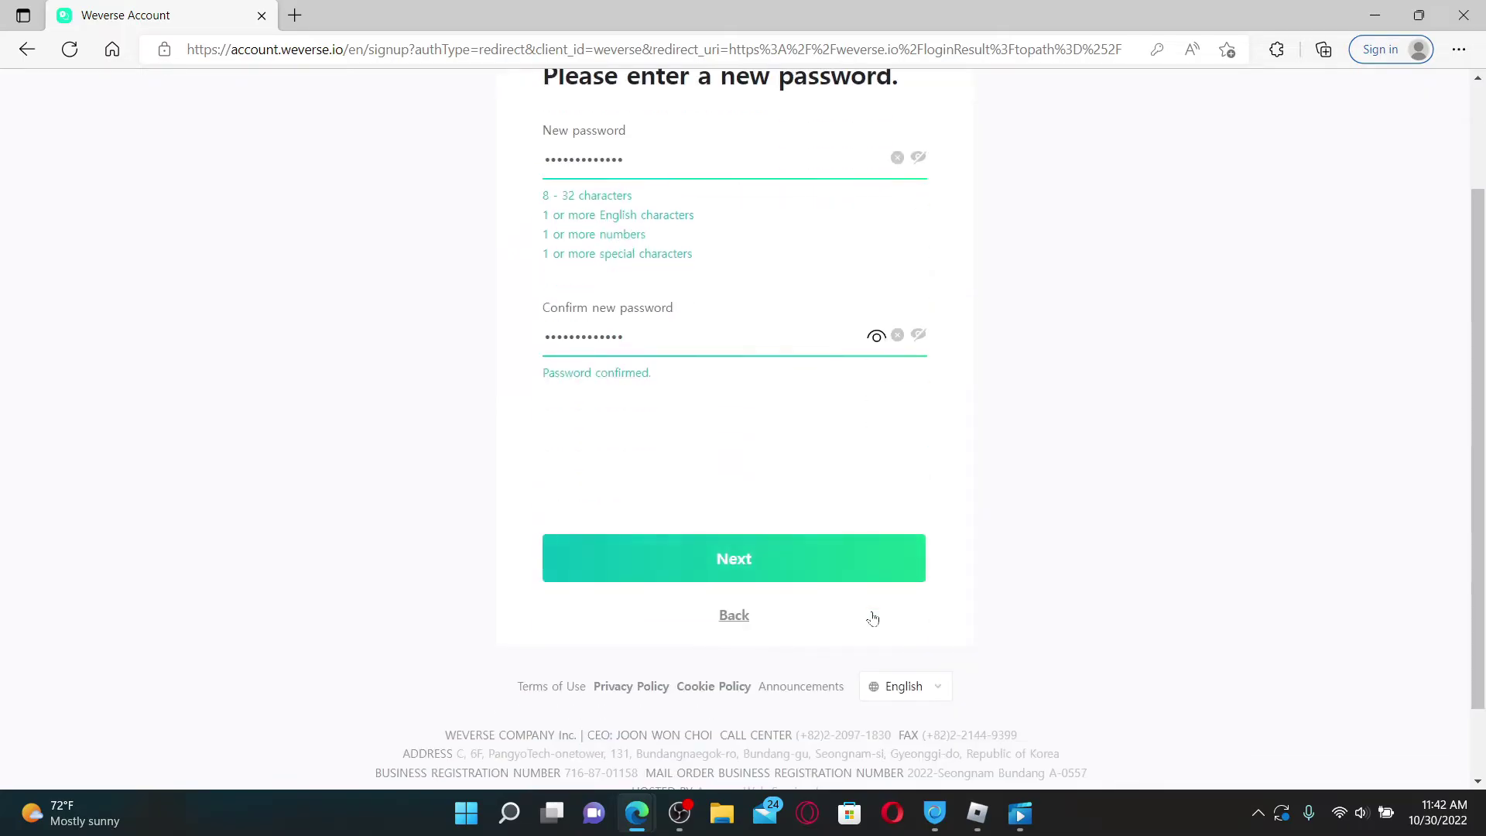
- Advance to the nickname step and replace the auto-generated nickname with a custom one
{"action": "left_click", "coordinate": [776, 568]}
{"action": "key", "text": "ctrl+a"}
{"action": "key", "text": "ctrl+v"}
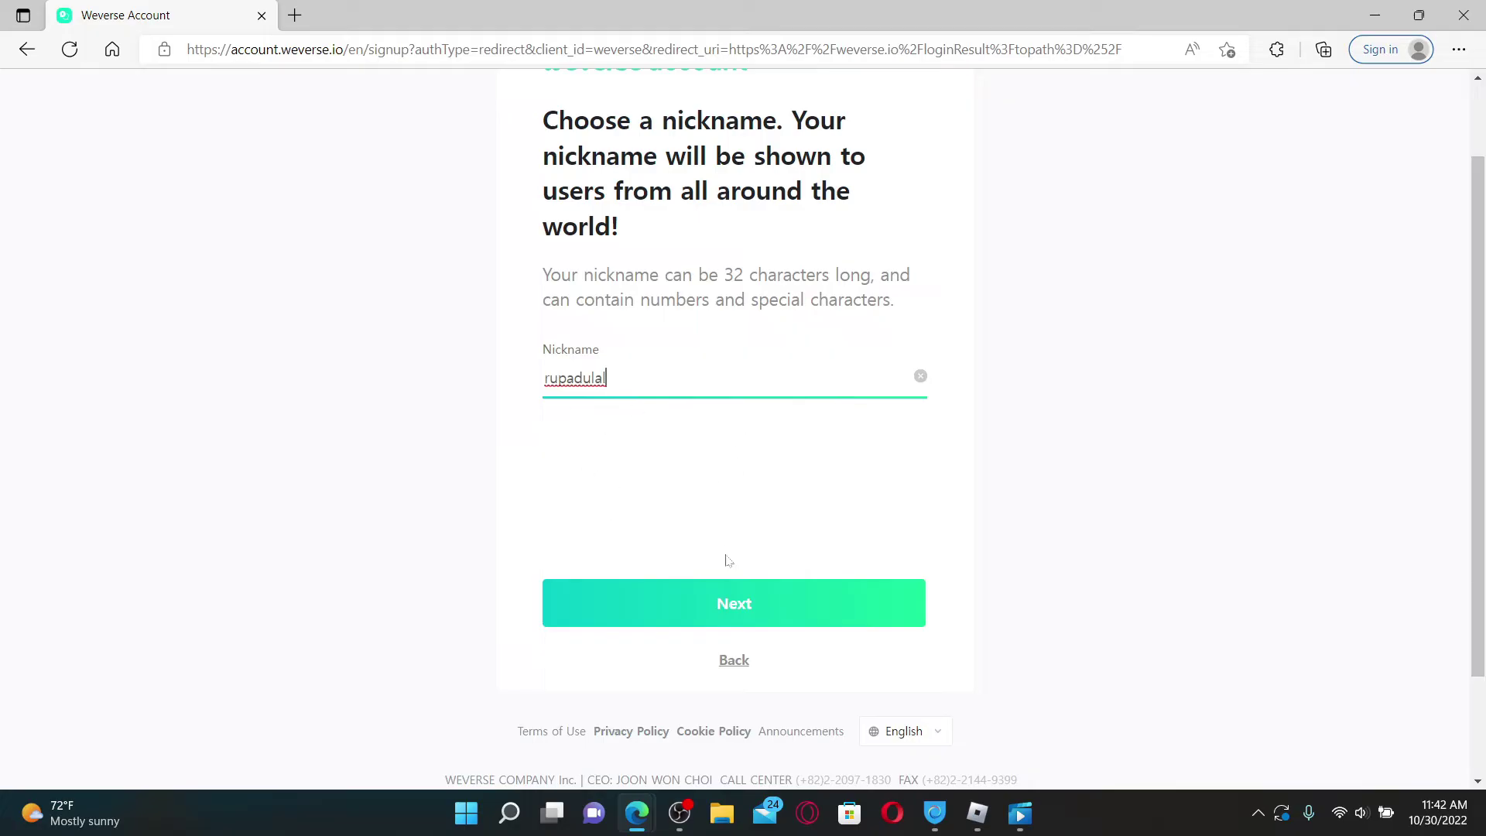
- Tick 'I agree to the Terms of Use' to accept all terms and submit sign-up
{"action": "left_click", "coordinate": [731, 603]}
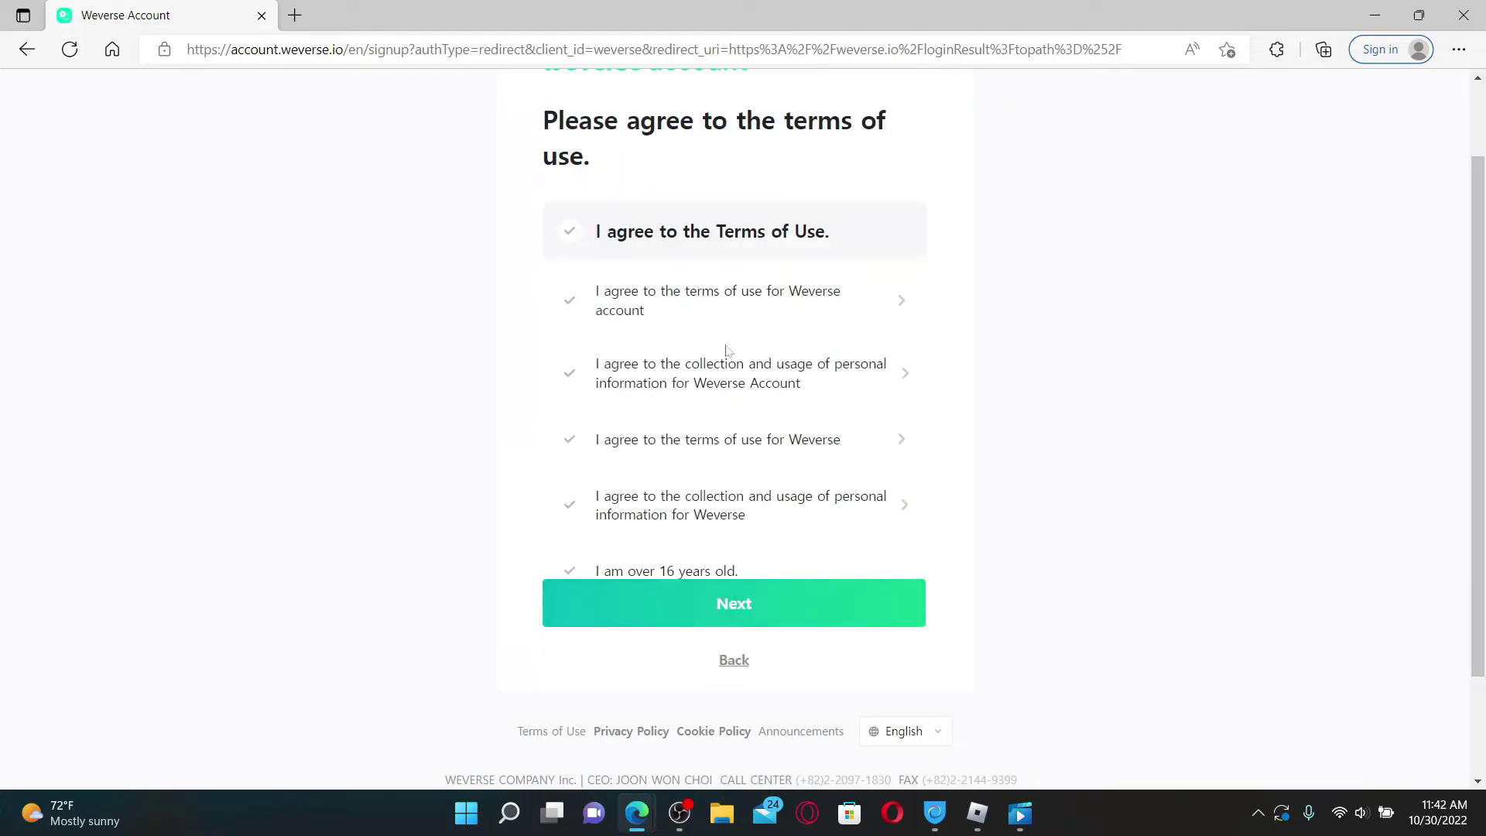
{"action": "left_click", "coordinate": [570, 232]}
{"action": "scroll", "coordinate": [747, 389], "scroll_direction": "down", "scroll_amount": 2}
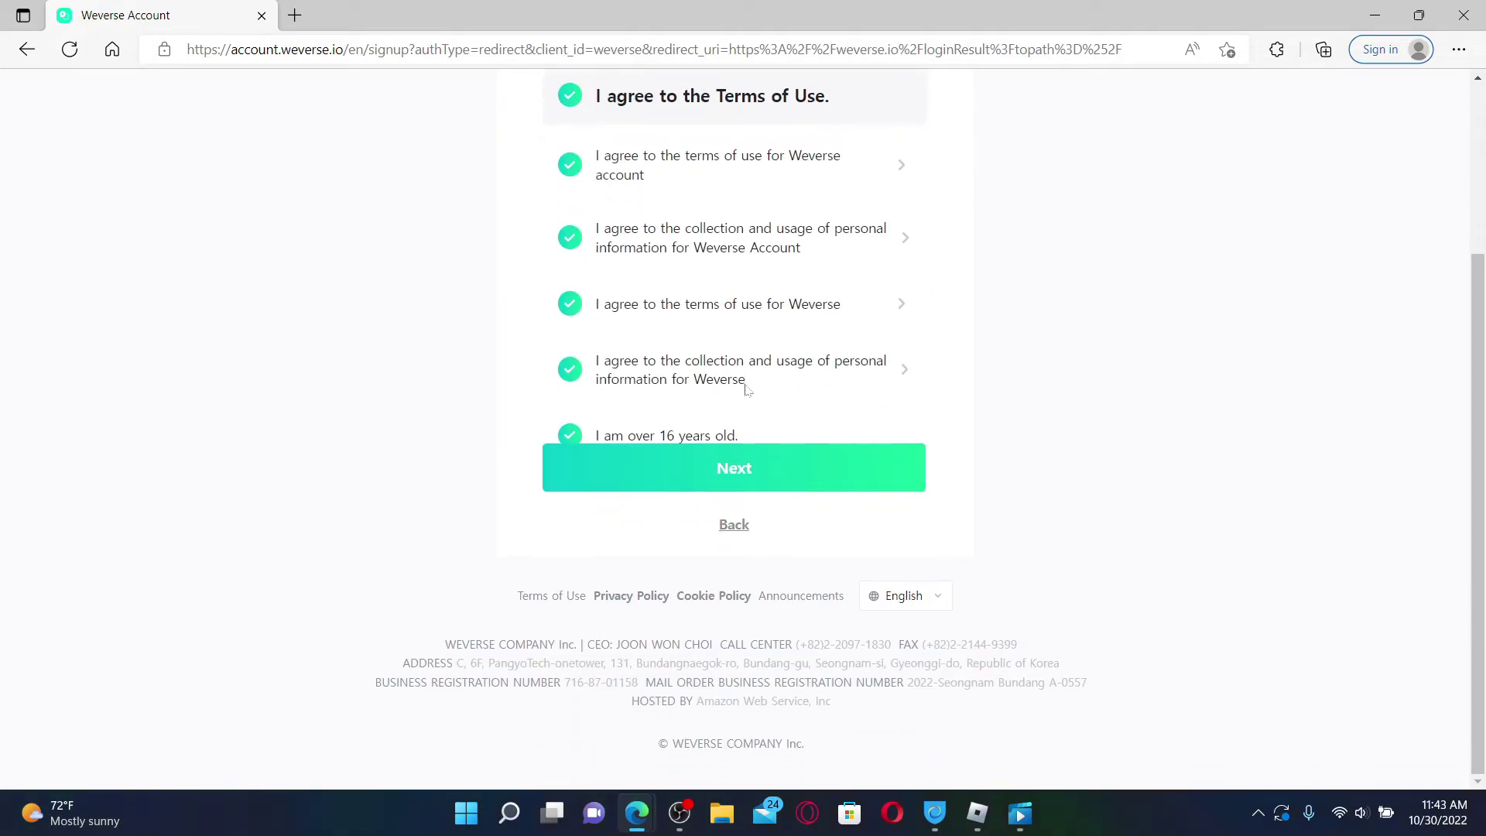
{"action": "scroll", "coordinate": [747, 390], "scroll_direction": "up", "scroll_amount": 3}
{"action": "scroll", "coordinate": [747, 389], "scroll_direction": "down", "scroll_amount": 2}
{"action": "left_click", "coordinate": [732, 573]}
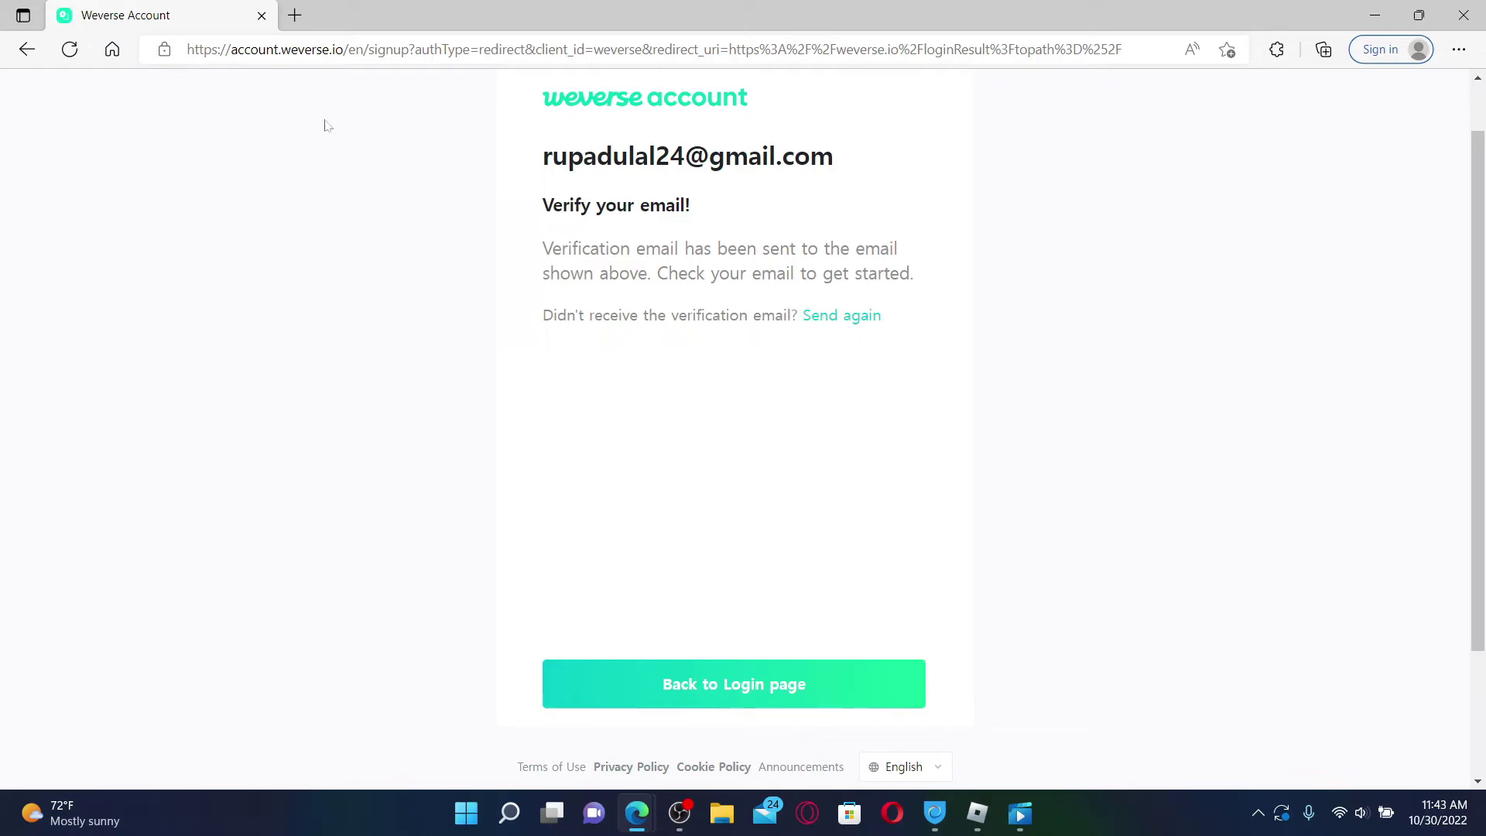
- In a new tab, open the [Weverse Account] verification email in Gmail and follow its link
{"action": "left_click", "coordinate": [294, 15]}
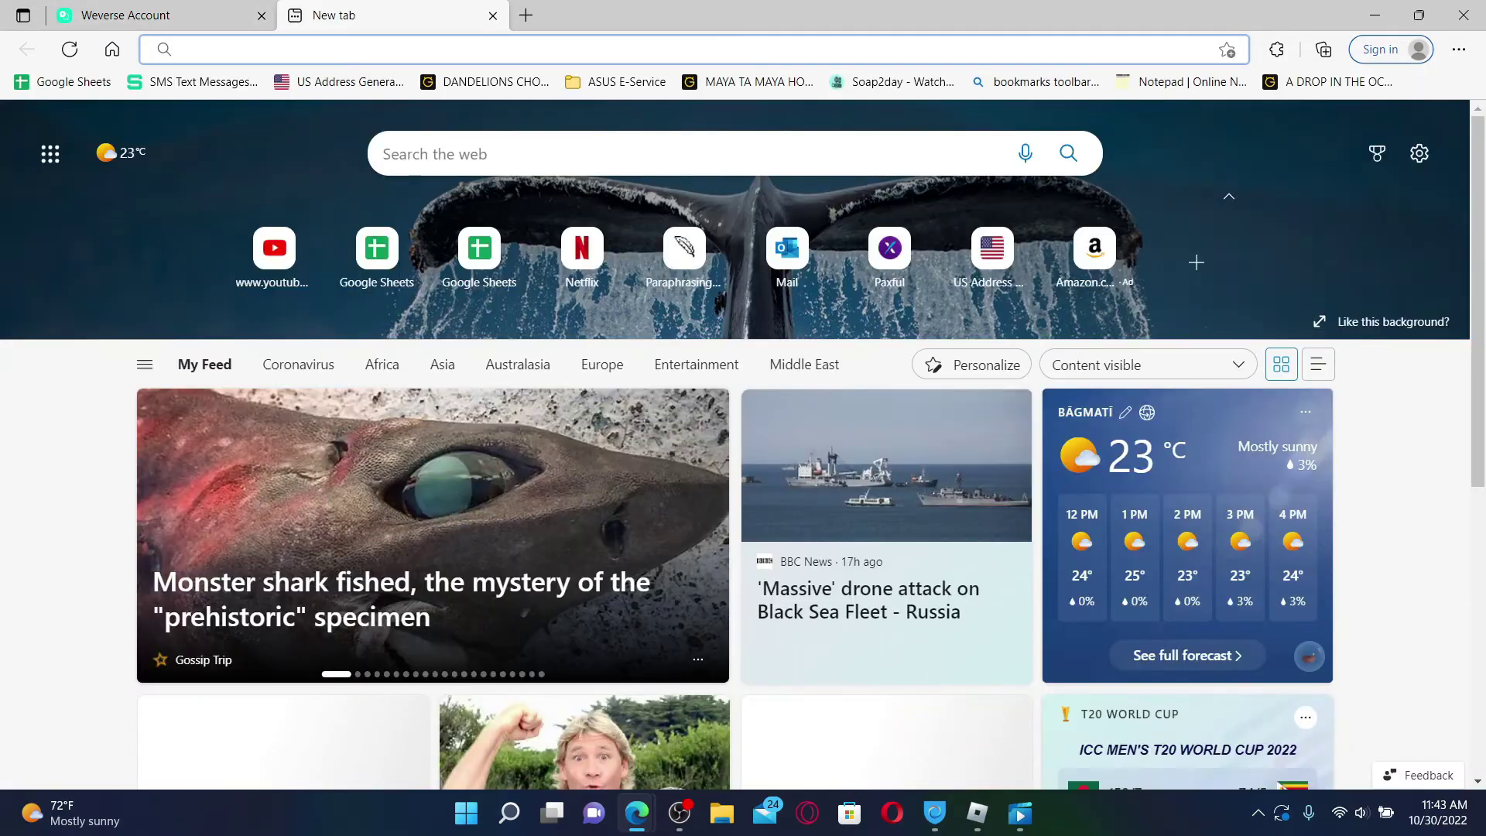
{"action": "type", "text": "g"}
{"action": "key", "text": "Return"}
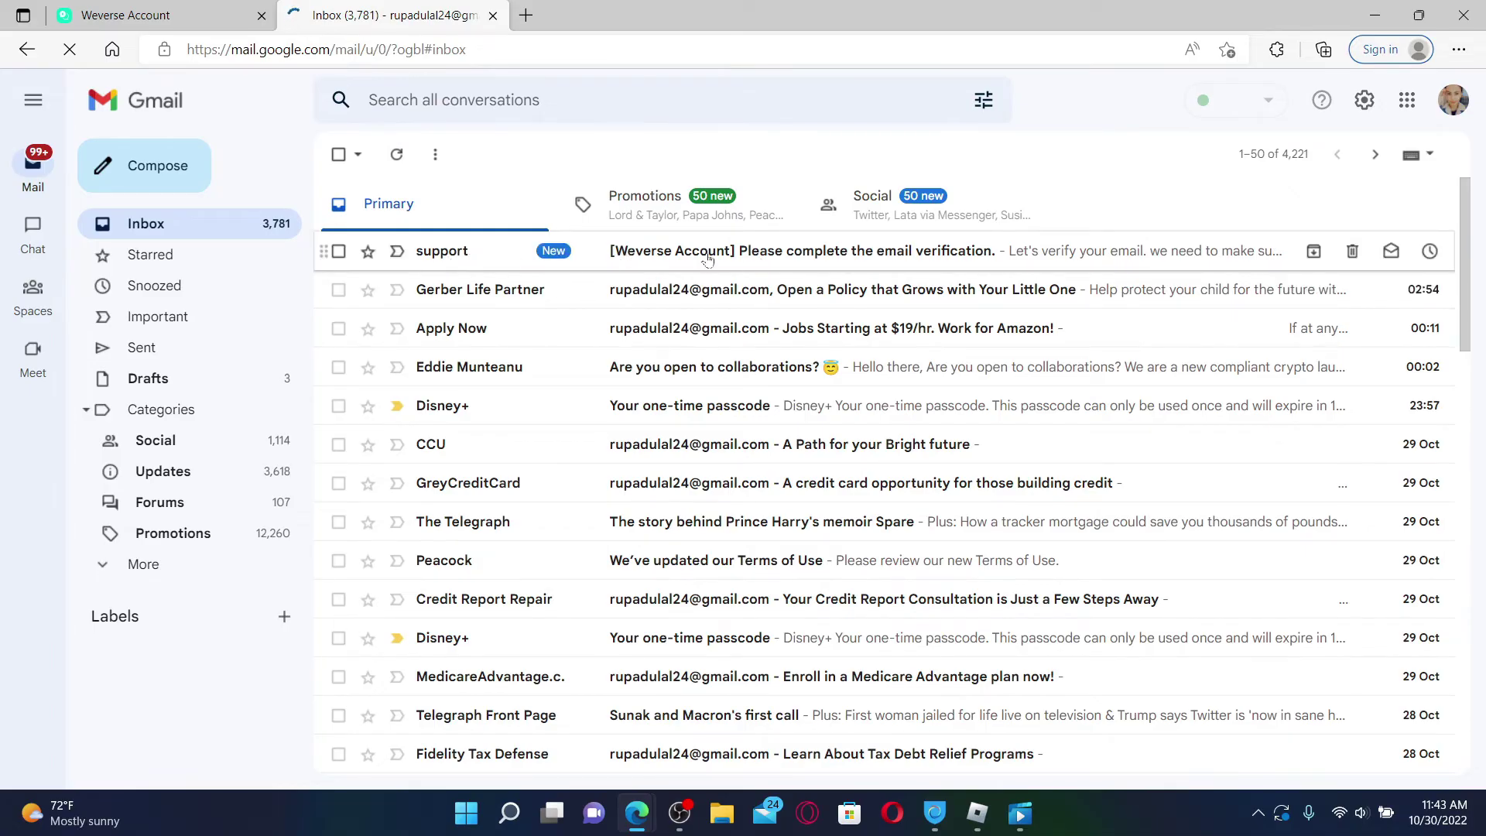
{"action": "left_click", "coordinate": [750, 253]}
{"action": "scroll", "coordinate": [851, 464], "scroll_direction": "down", "scroll_amount": 3}
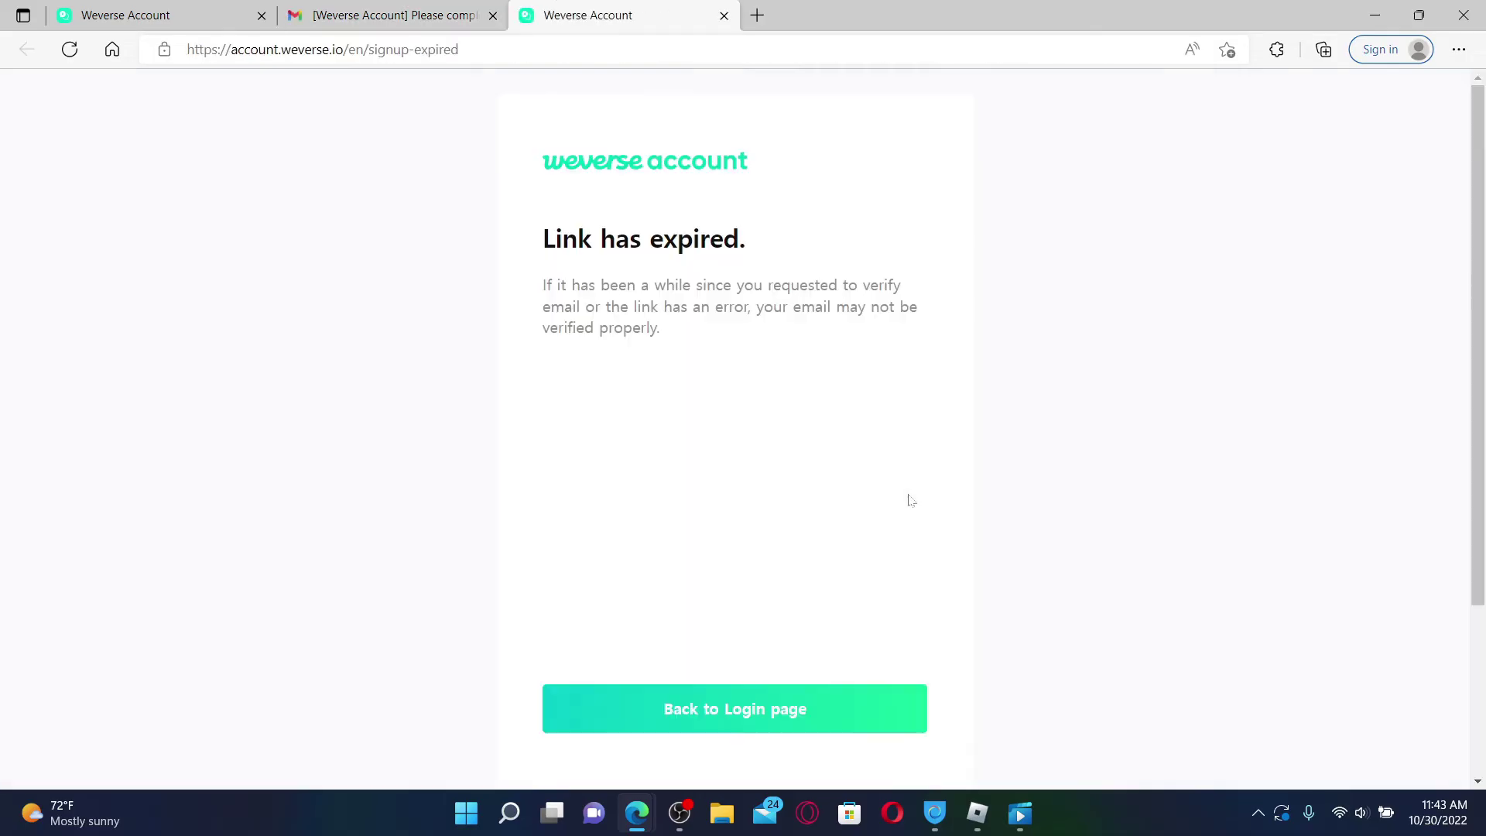
- Go back to the Weverse login page and autofill the saved email and password
{"action": "left_click", "coordinate": [62, 10]}
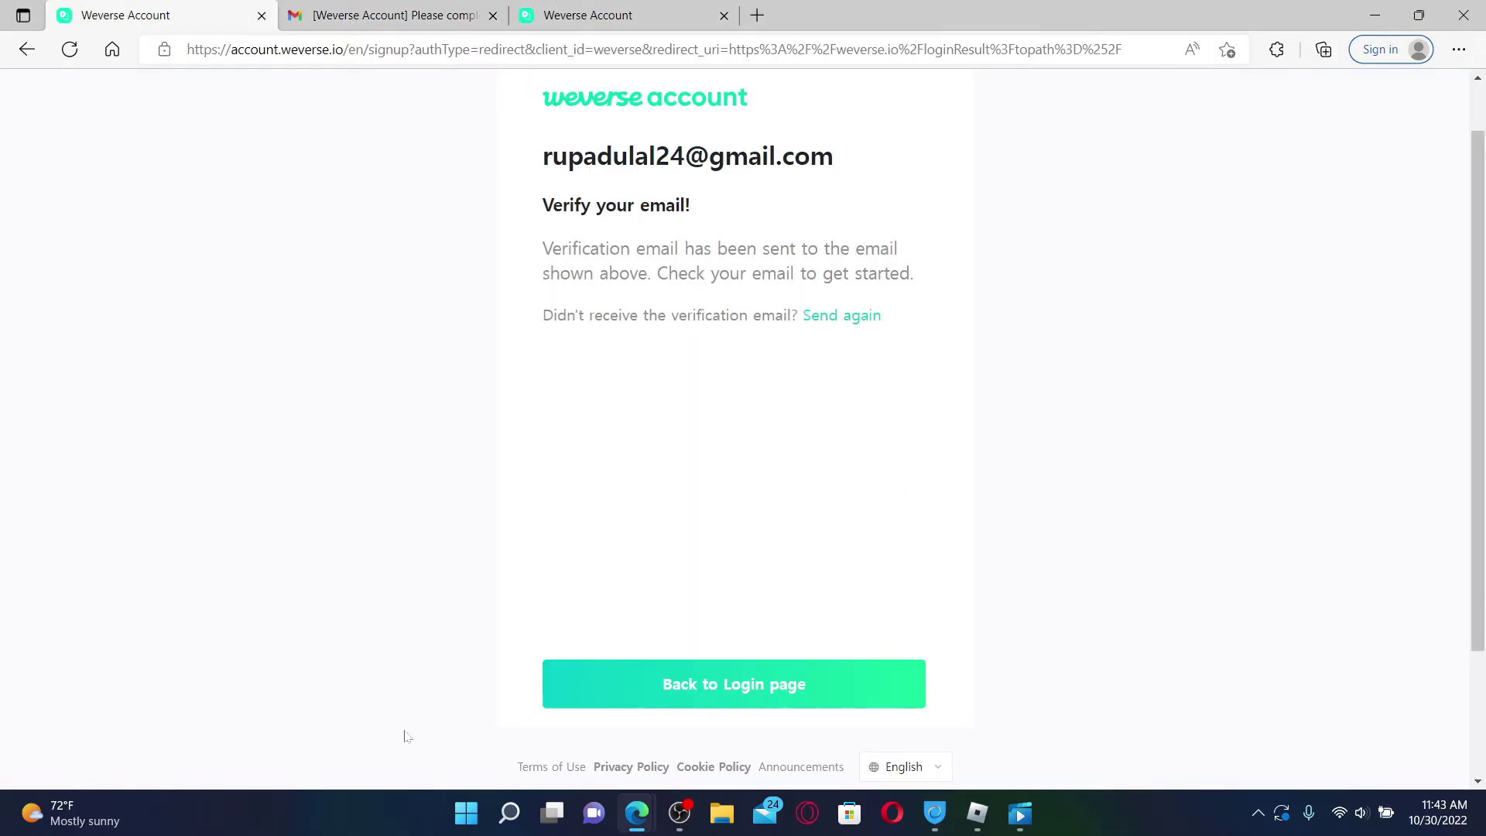
{"action": "left_click", "coordinate": [565, 696]}
{"action": "key", "text": "shift+Tab"}
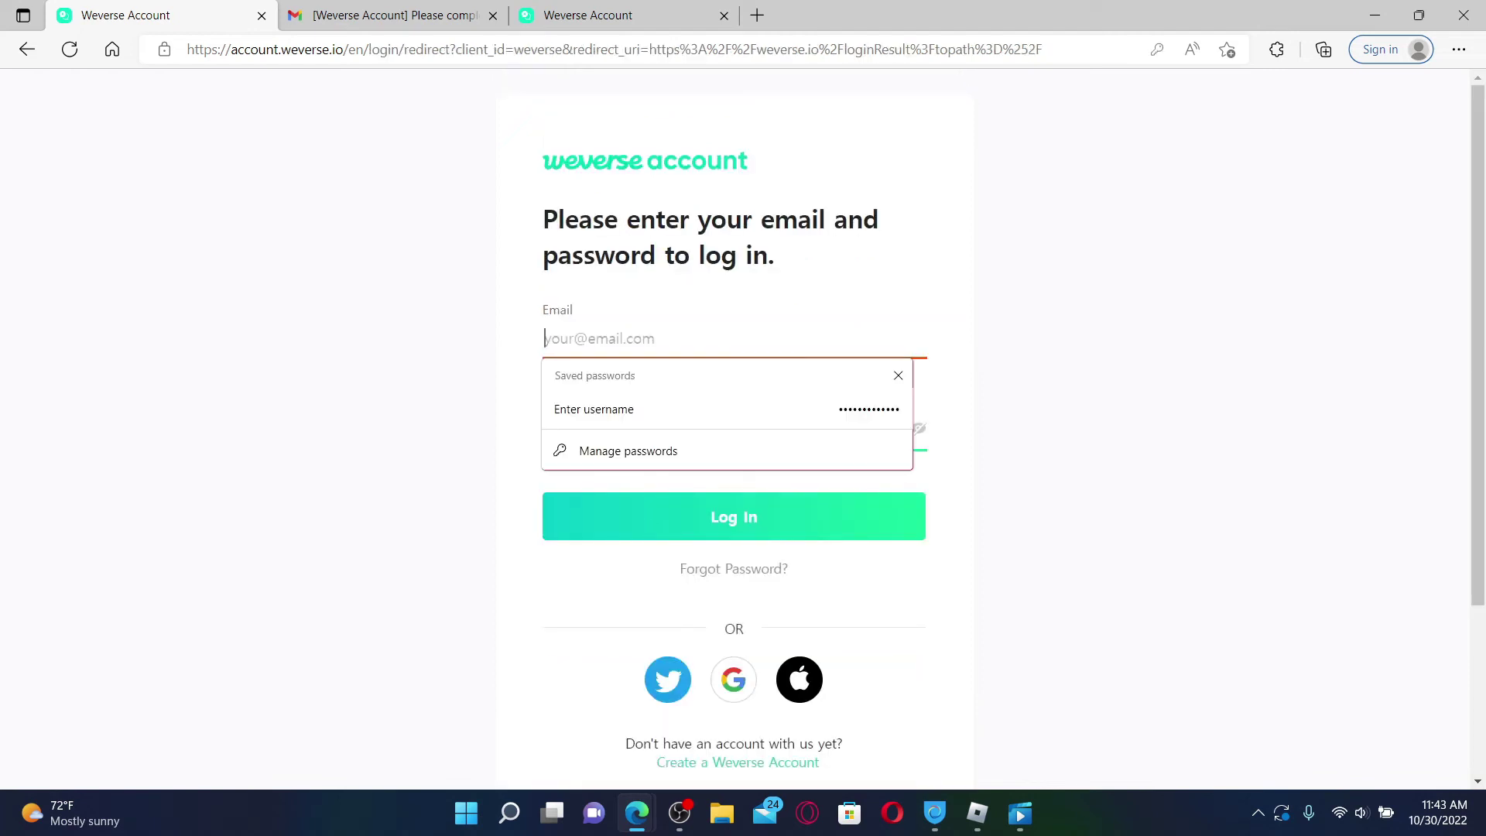
{"action": "left_click", "coordinate": [569, 408]}
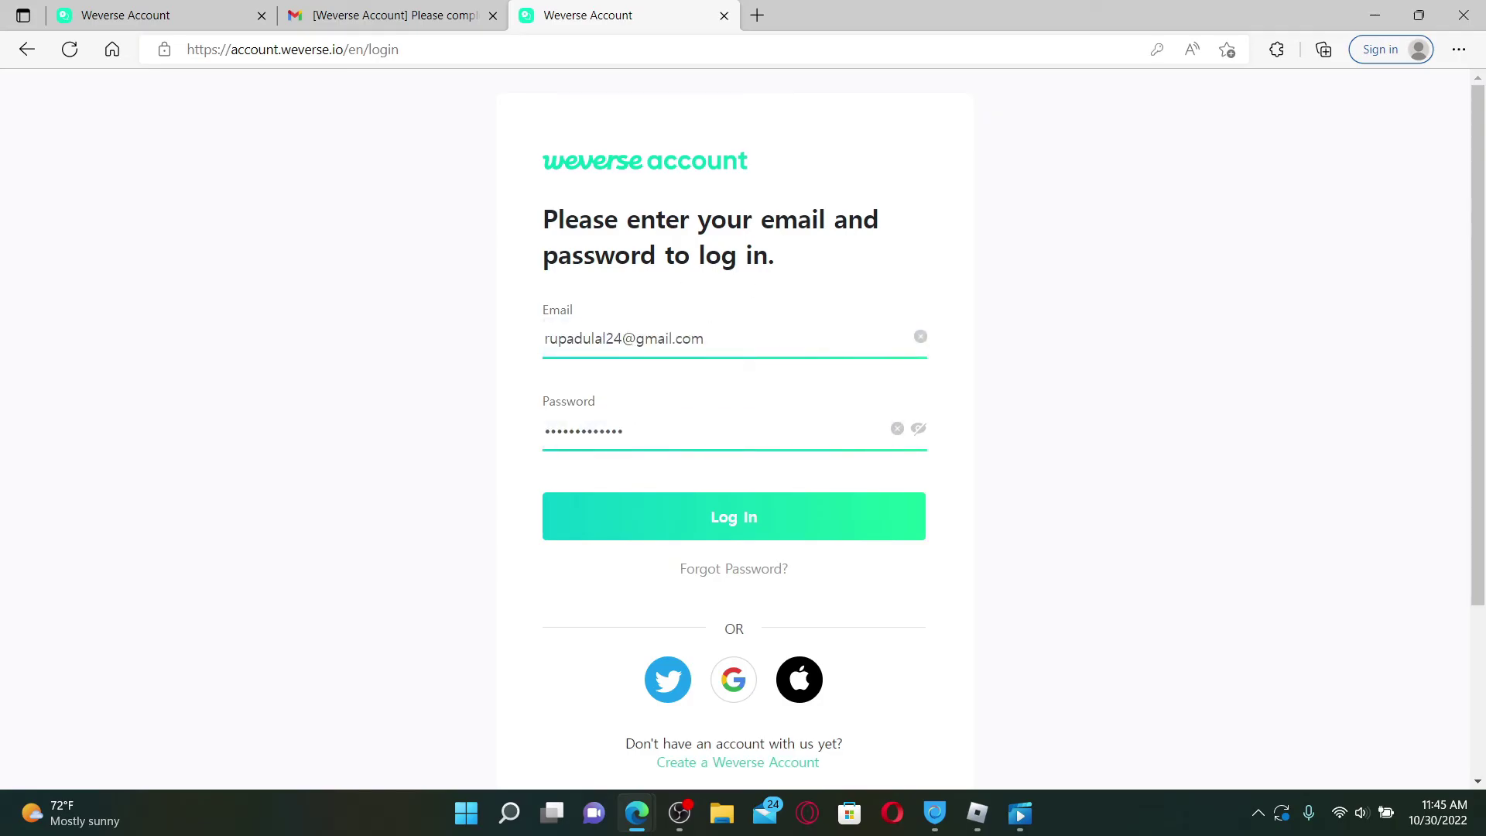
- Log in, look over the My Info page, and minimise the browser
{"action": "left_click", "coordinate": [810, 526]}
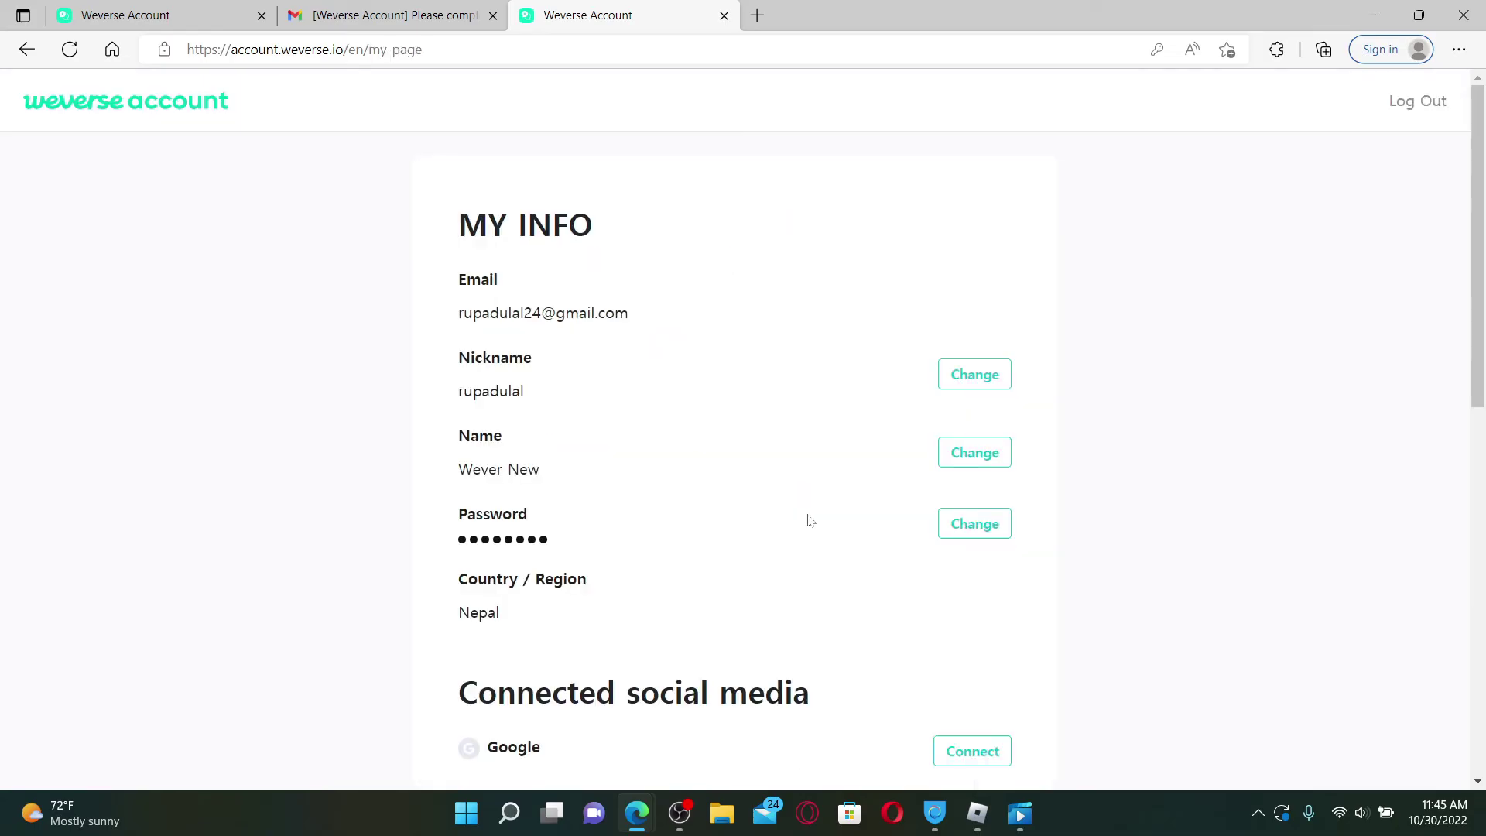
{"action": "scroll", "coordinate": [795, 504], "scroll_direction": "down", "scroll_amount": 4}
{"action": "scroll", "coordinate": [806, 514], "scroll_direction": "down", "scroll_amount": 5}
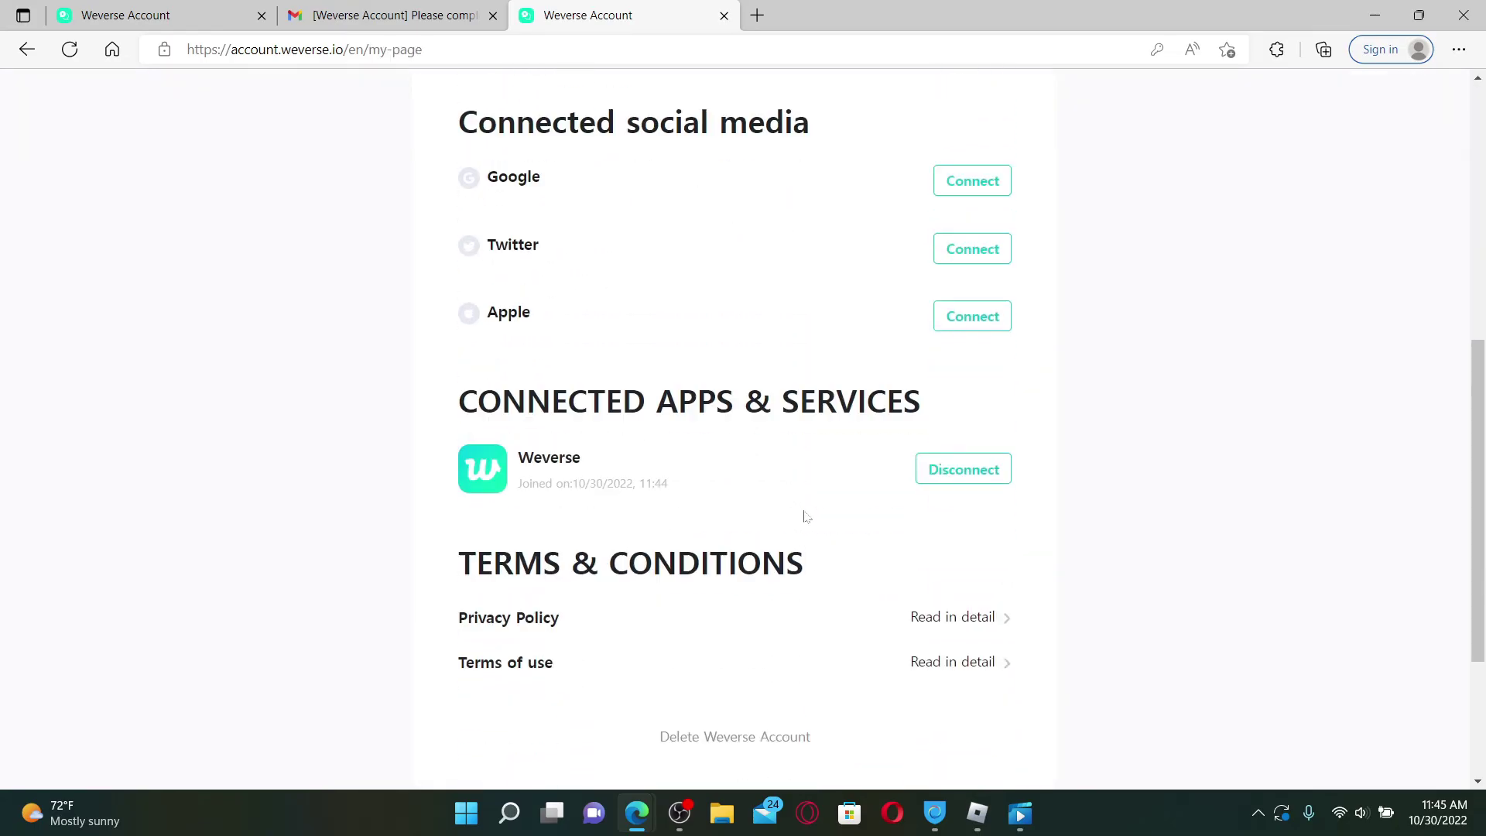
{"action": "scroll", "coordinate": [805, 517], "scroll_direction": "down", "scroll_amount": 3}
{"action": "scroll", "coordinate": [806, 517], "scroll_direction": "up", "scroll_amount": 10}
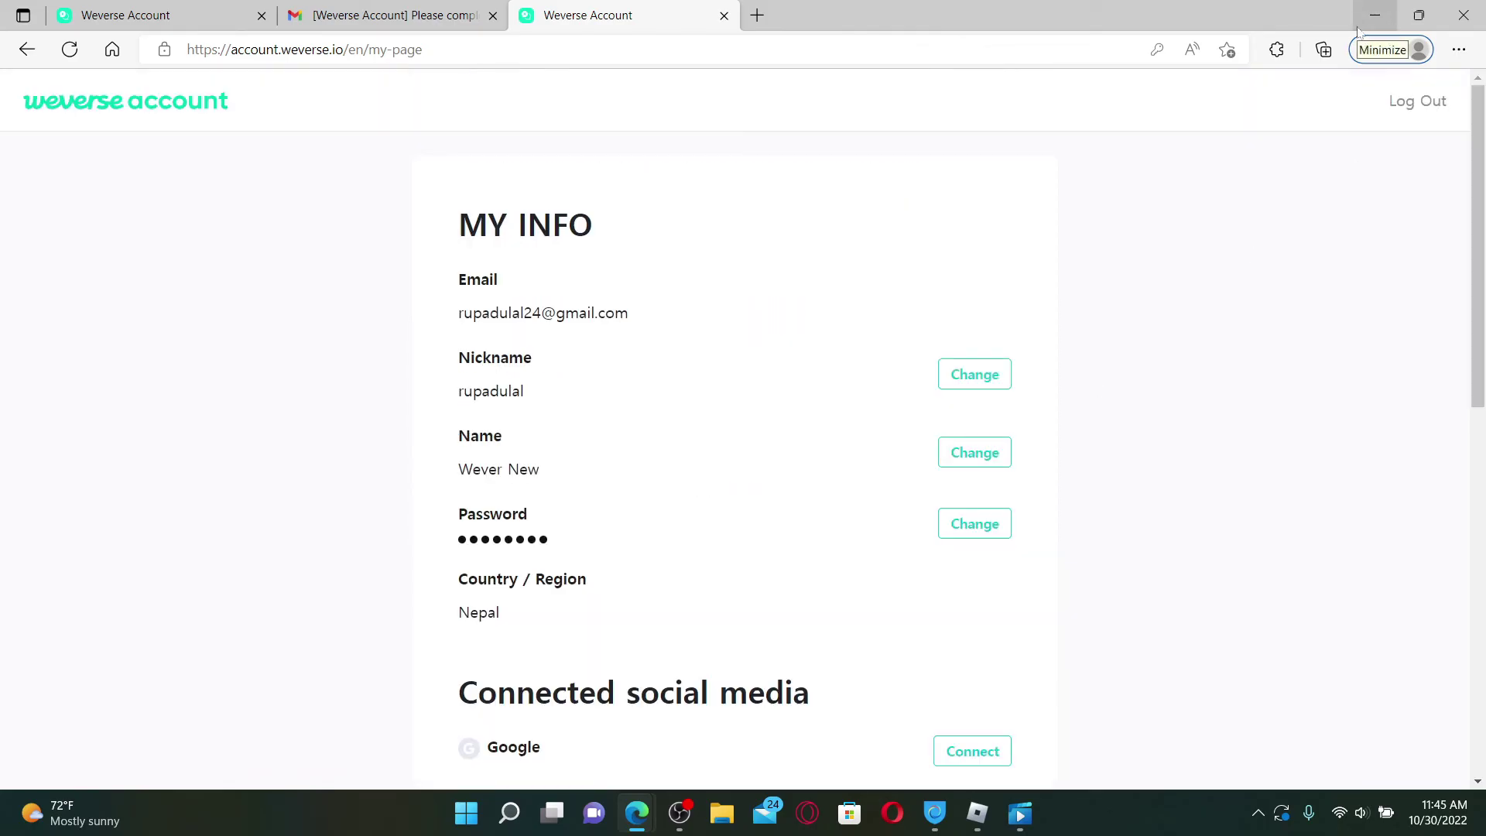
{"action": "left_click", "coordinate": [1366, 25]}
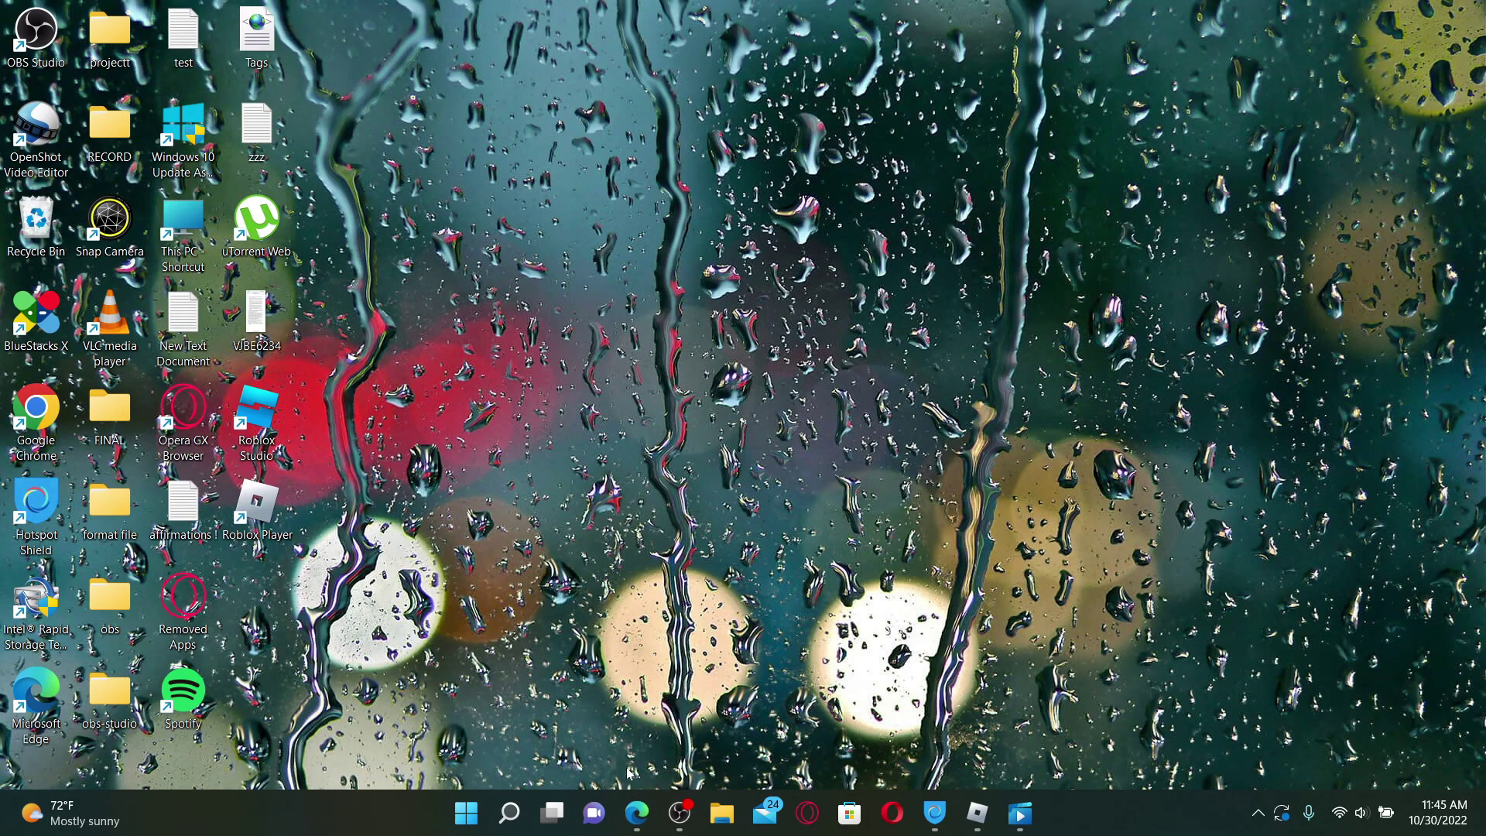
- Restore Edge to review the My Info page again, then minimise it back to the desktop
{"action": "left_click", "coordinate": [637, 813]}
{"action": "left_click", "coordinate": [689, 708]}
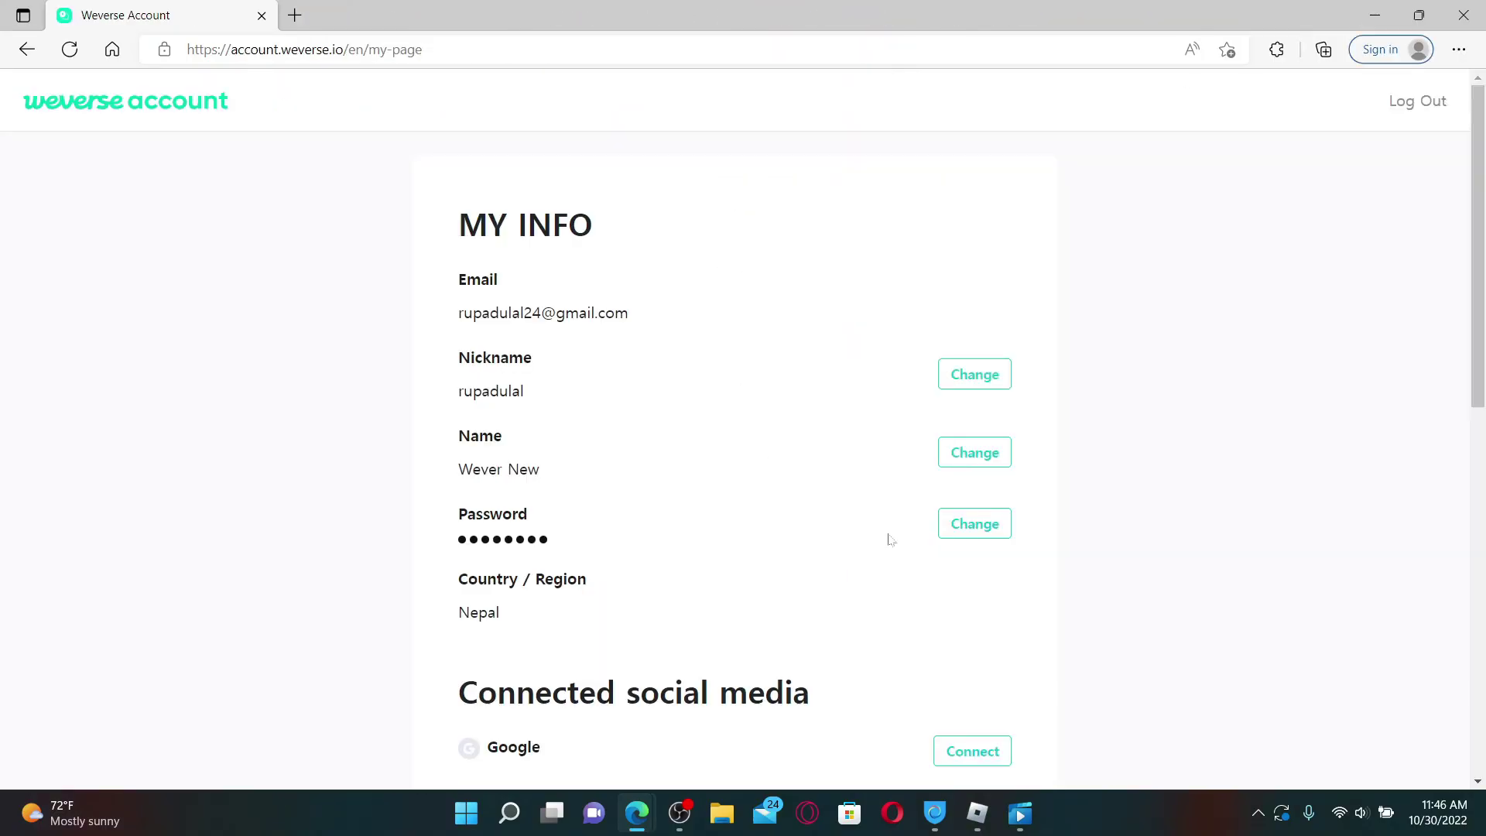
{"action": "scroll", "coordinate": [830, 364], "scroll_direction": "down", "scroll_amount": 2}
{"action": "scroll", "coordinate": [830, 364], "scroll_direction": "down", "scroll_amount": 2}
{"action": "scroll", "coordinate": [830, 364], "scroll_direction": "down", "scroll_amount": 6}
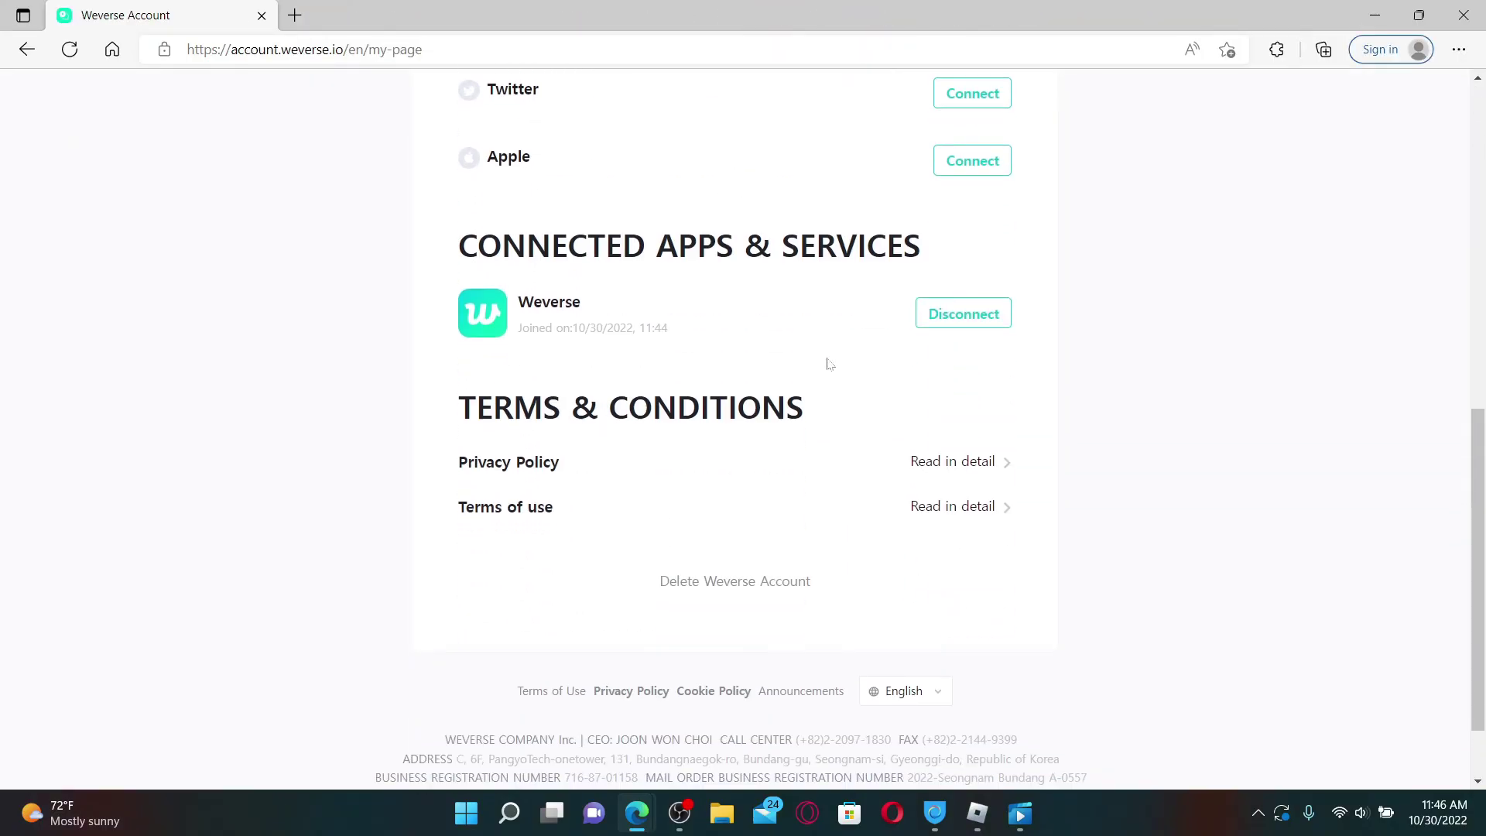
{"action": "scroll", "coordinate": [828, 364], "scroll_direction": "up", "scroll_amount": 10}
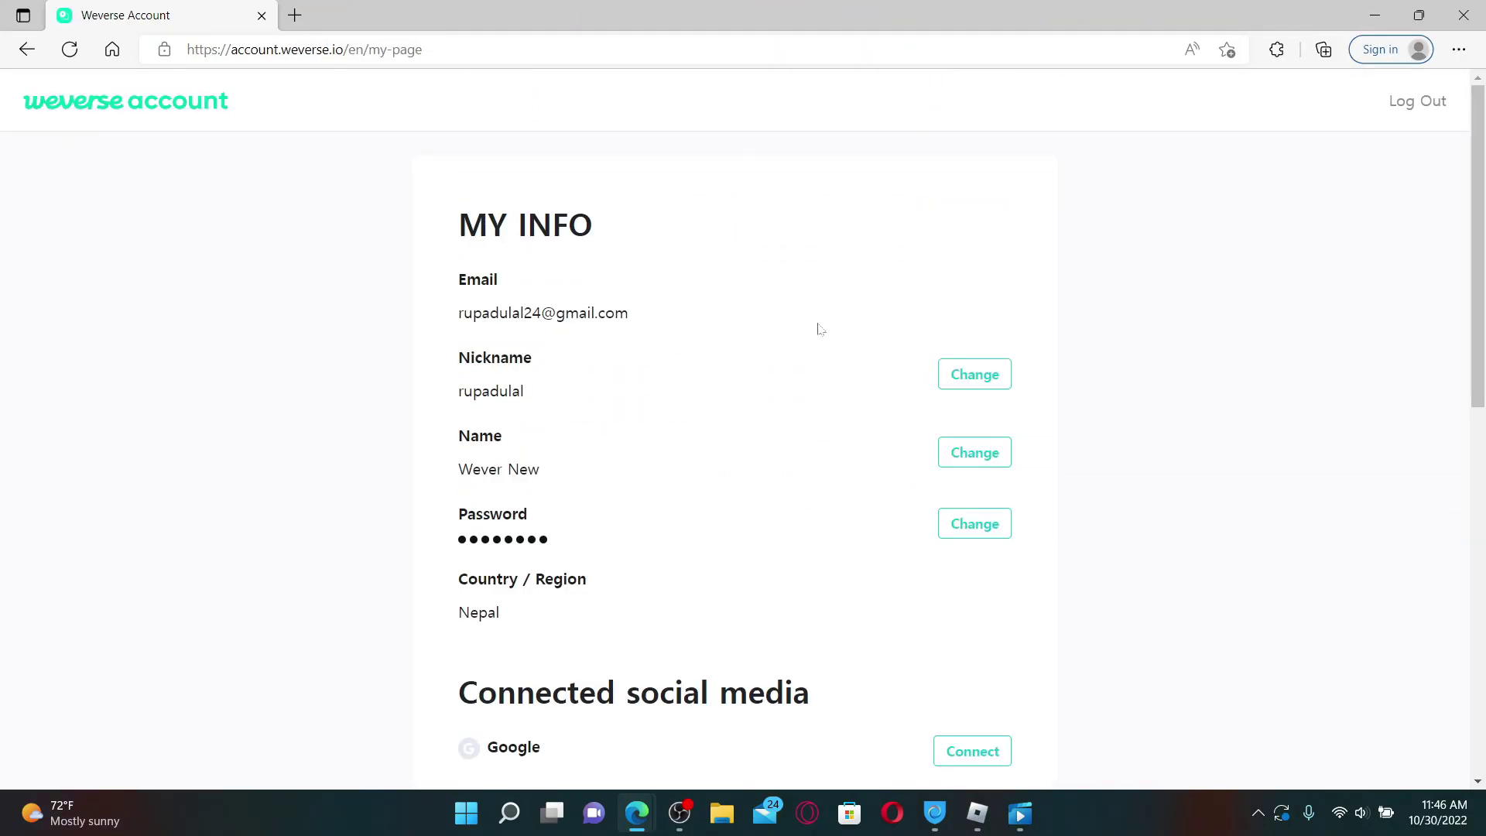
{"action": "left_click", "coordinate": [1375, 15]}
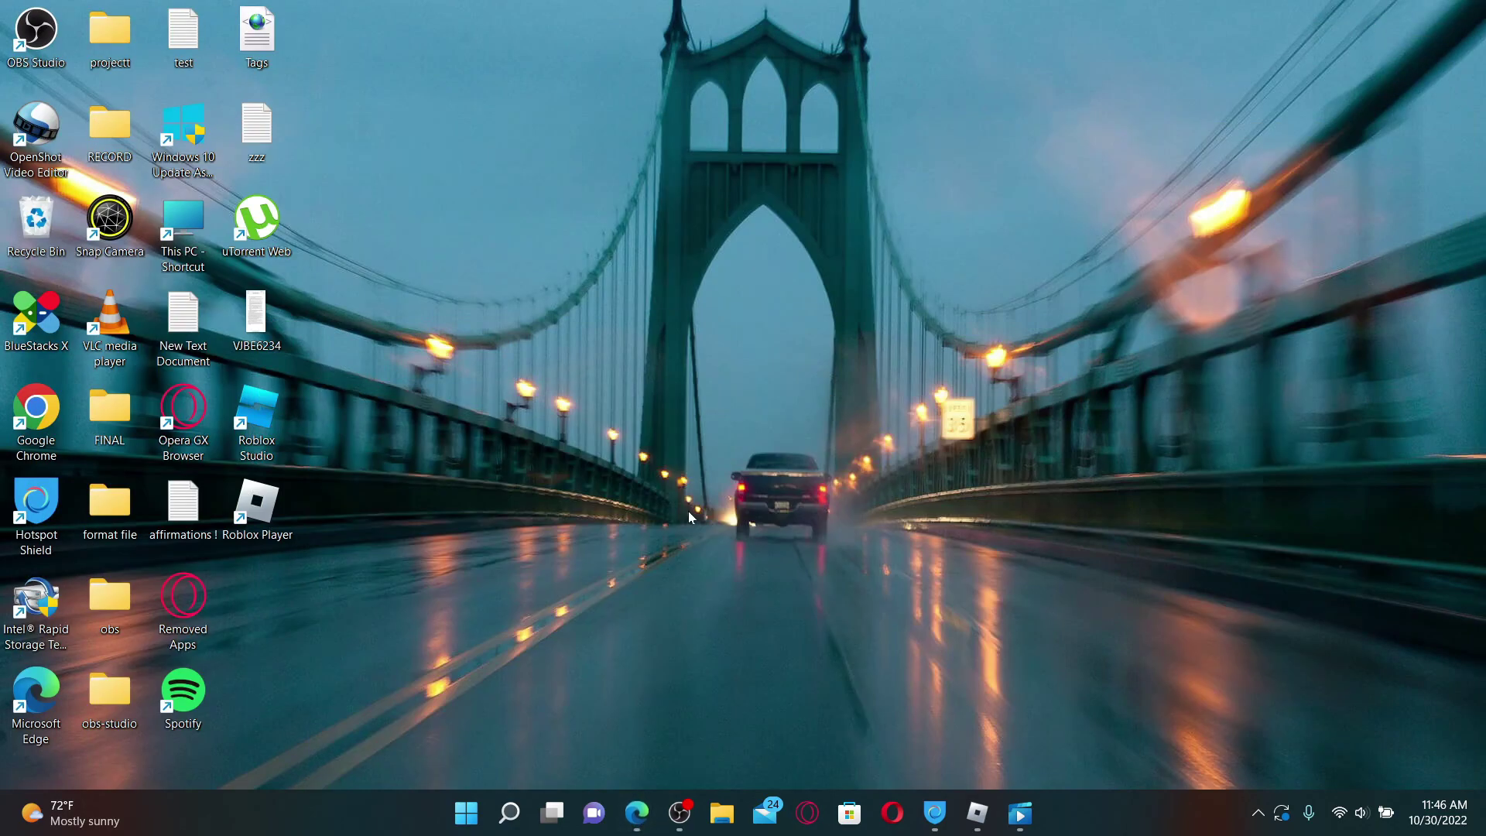